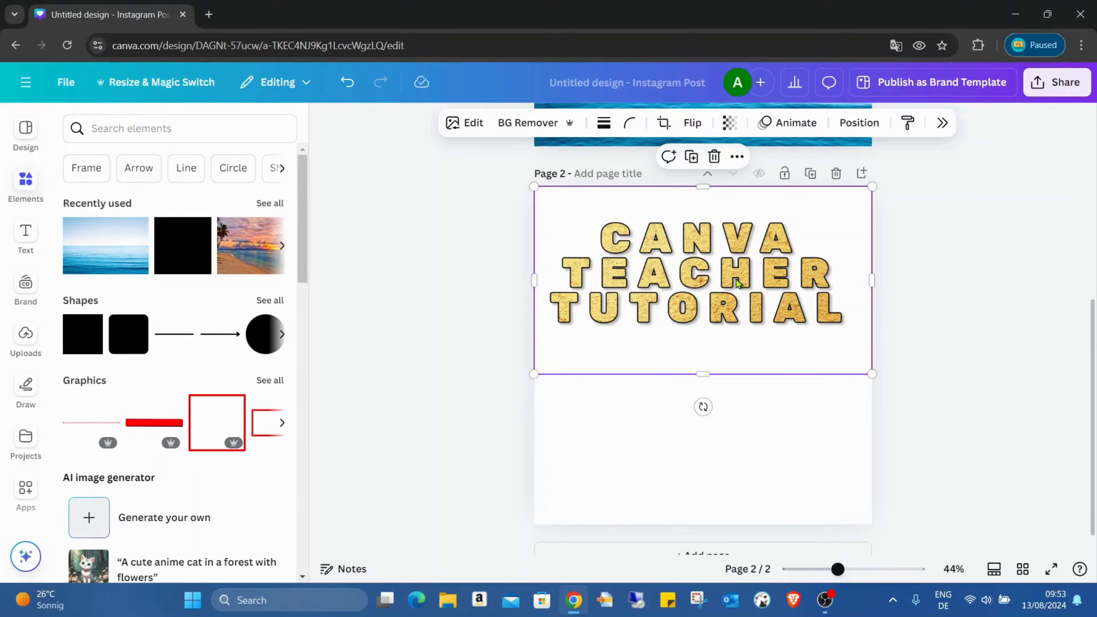
Step: Open the Easy Reflections app
{"action": "scroll", "coordinate": [24, 421], "scroll_direction": "down", "scroll_amount": 2}
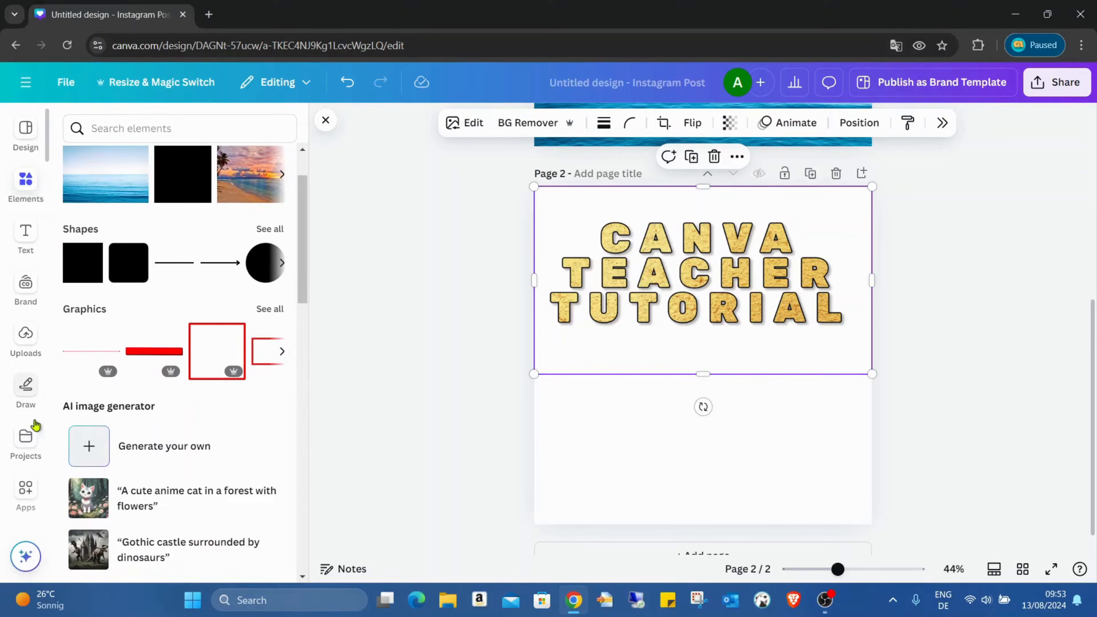
{"action": "left_click", "coordinate": [24, 489]}
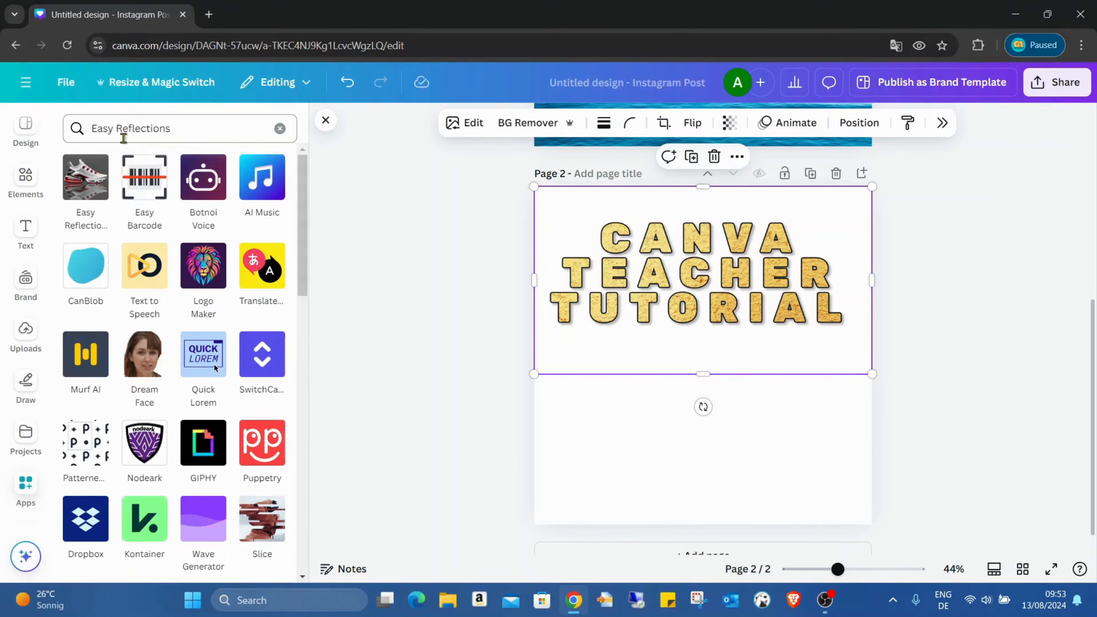
{"action": "left_click", "coordinate": [97, 165]}
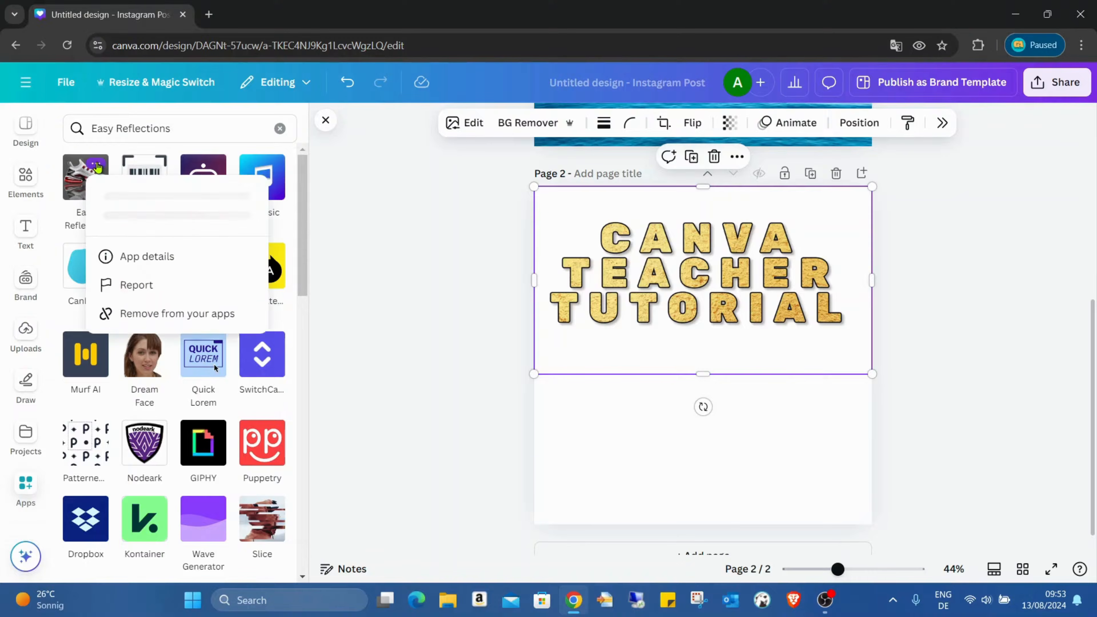
{"action": "left_click", "coordinate": [75, 176]}
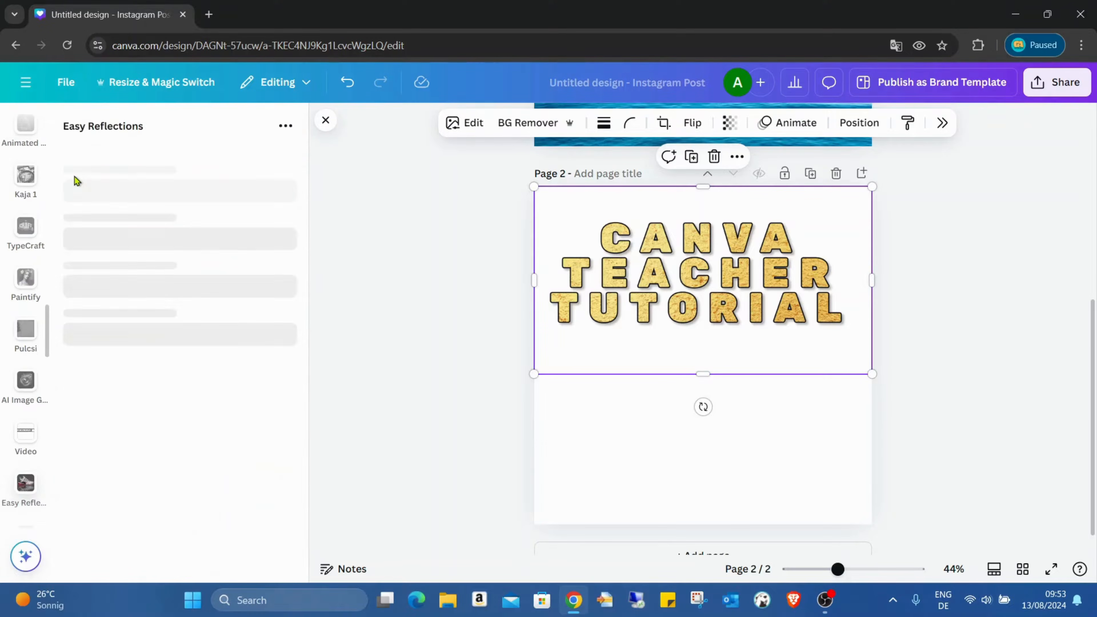
Step: Create a reflection of the golden title image on page 2 with Easy Reflections
{"action": "left_click", "coordinate": [255, 199]}
{"action": "left_click", "coordinate": [607, 437]}
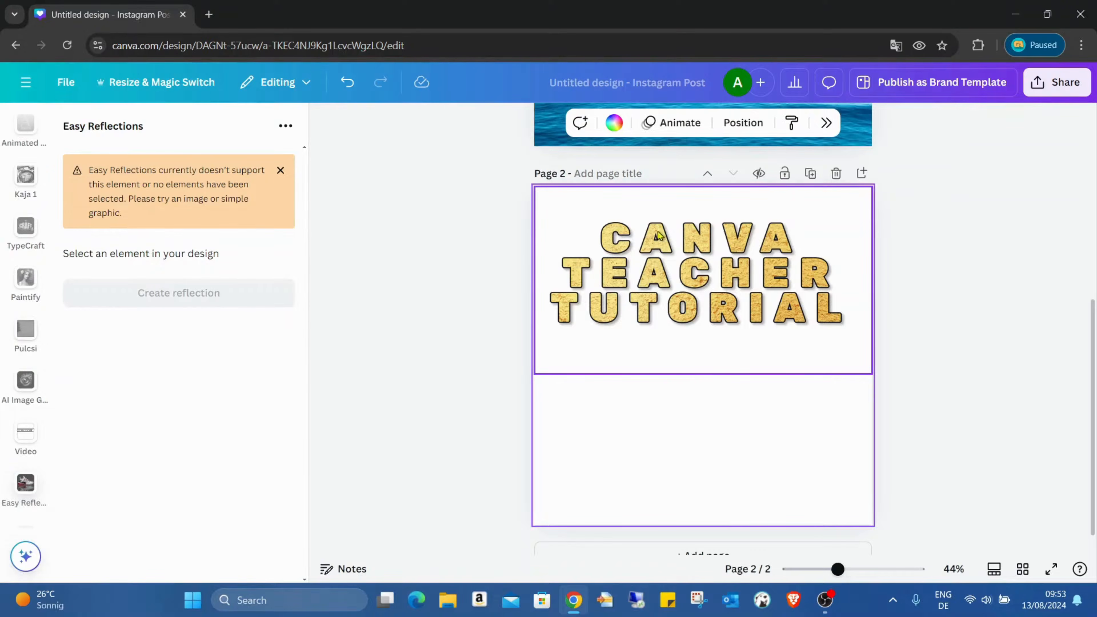
{"action": "left_click", "coordinate": [711, 249]}
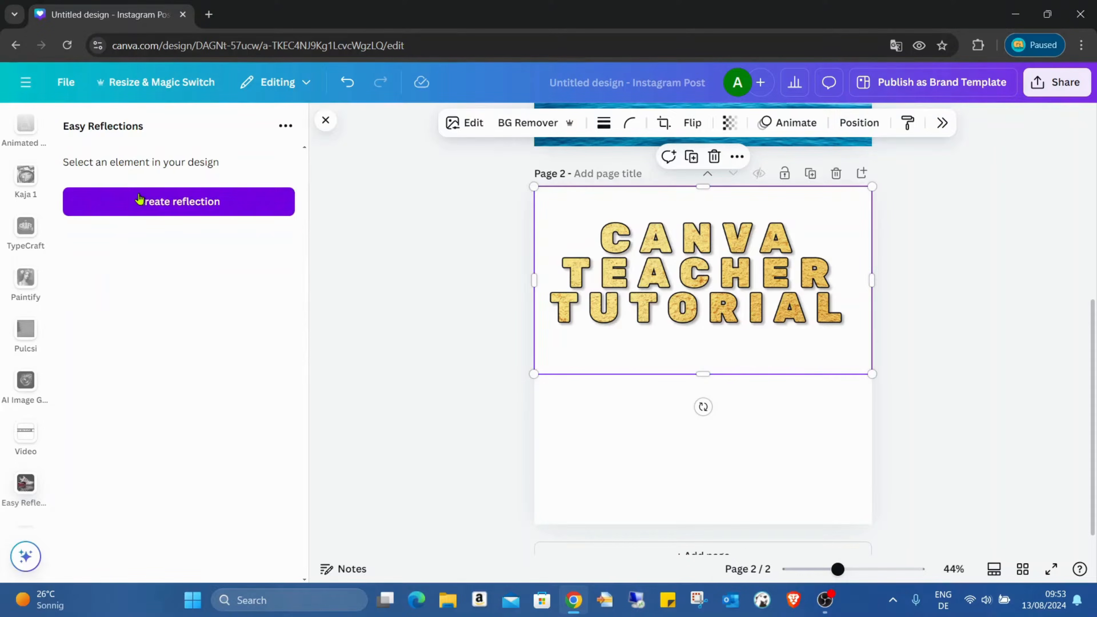
{"action": "left_click", "coordinate": [191, 209]}
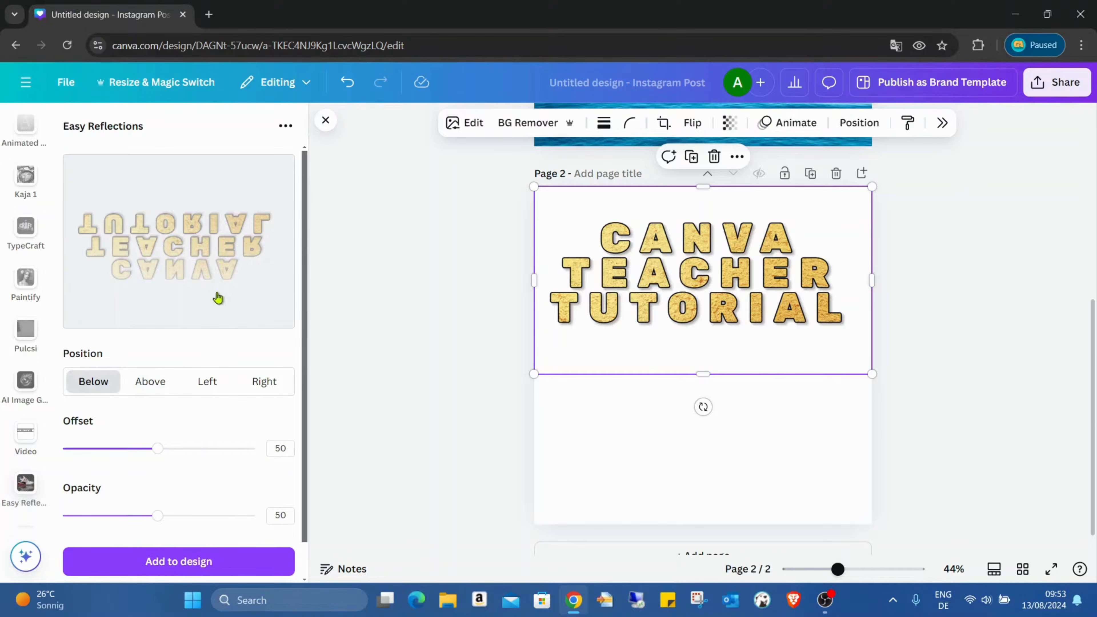
Step: Try the Above, Left and Right positions for the reflection, finishing on Below
{"action": "left_click", "coordinate": [159, 389]}
{"action": "left_click", "coordinate": [202, 389]}
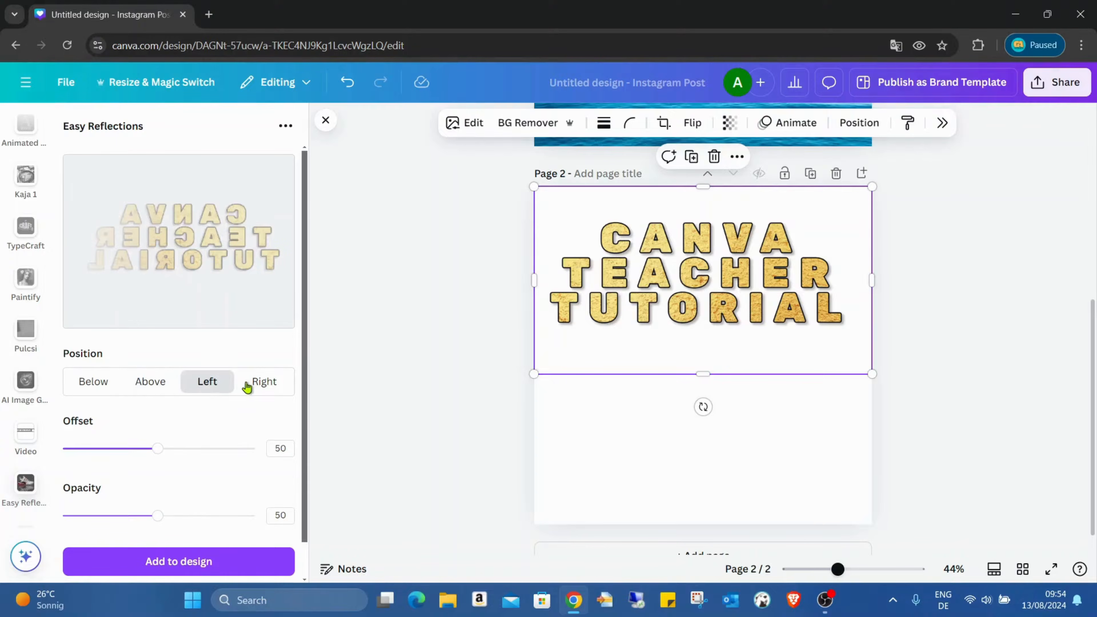
{"action": "left_click", "coordinate": [252, 386]}
{"action": "left_click", "coordinate": [88, 393]}
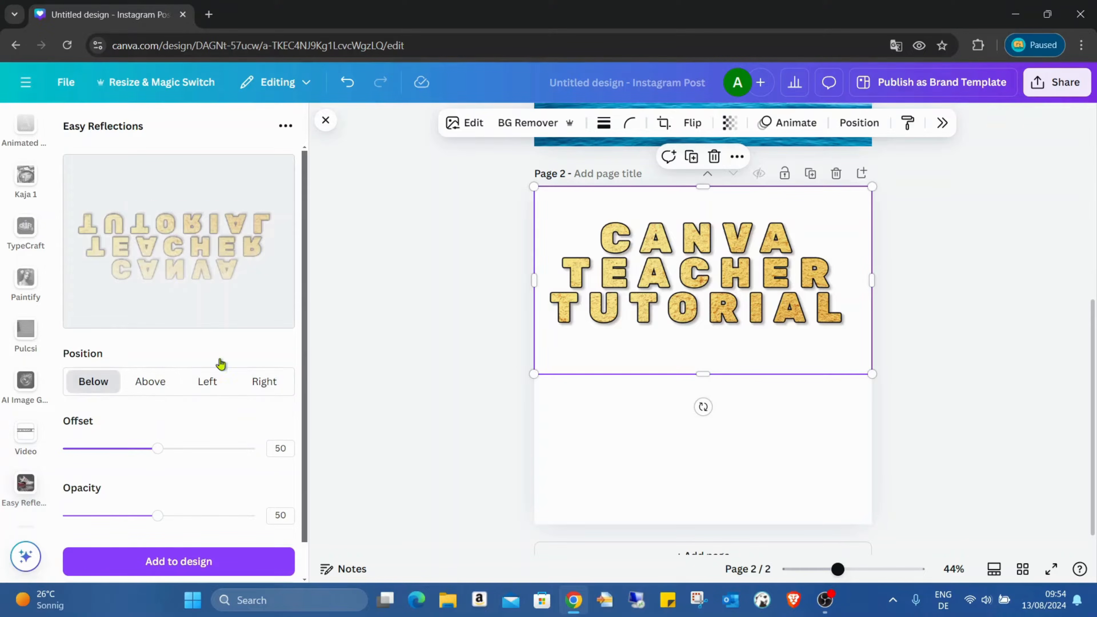
{"action": "left_click", "coordinate": [154, 389]}
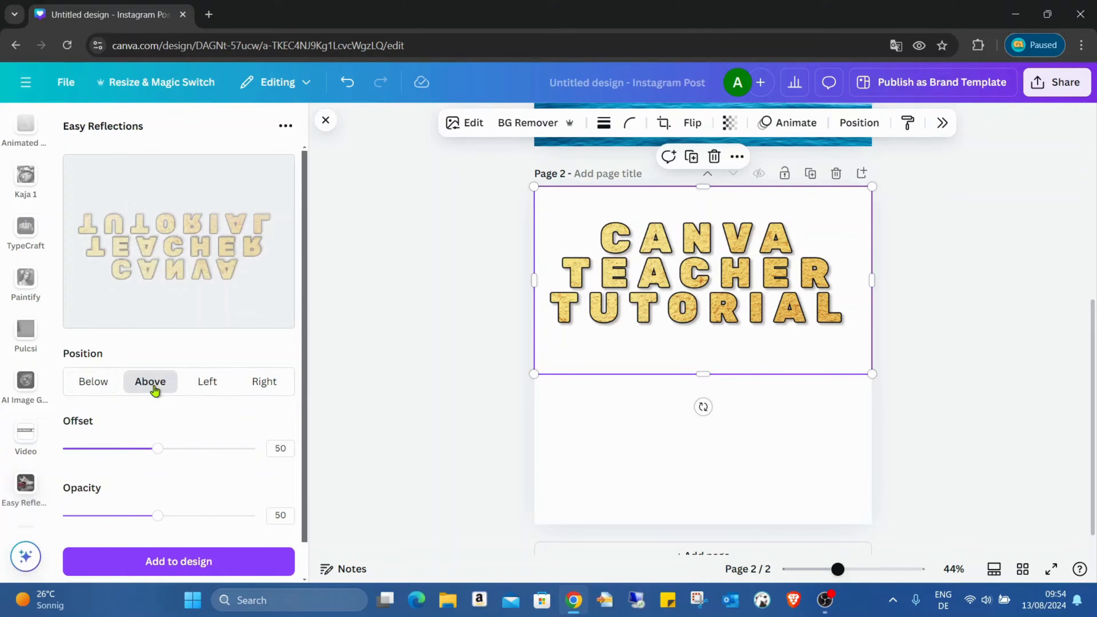
{"action": "left_click", "coordinate": [111, 385]}
{"action": "left_click", "coordinate": [140, 384]}
{"action": "left_click", "coordinate": [114, 385]}
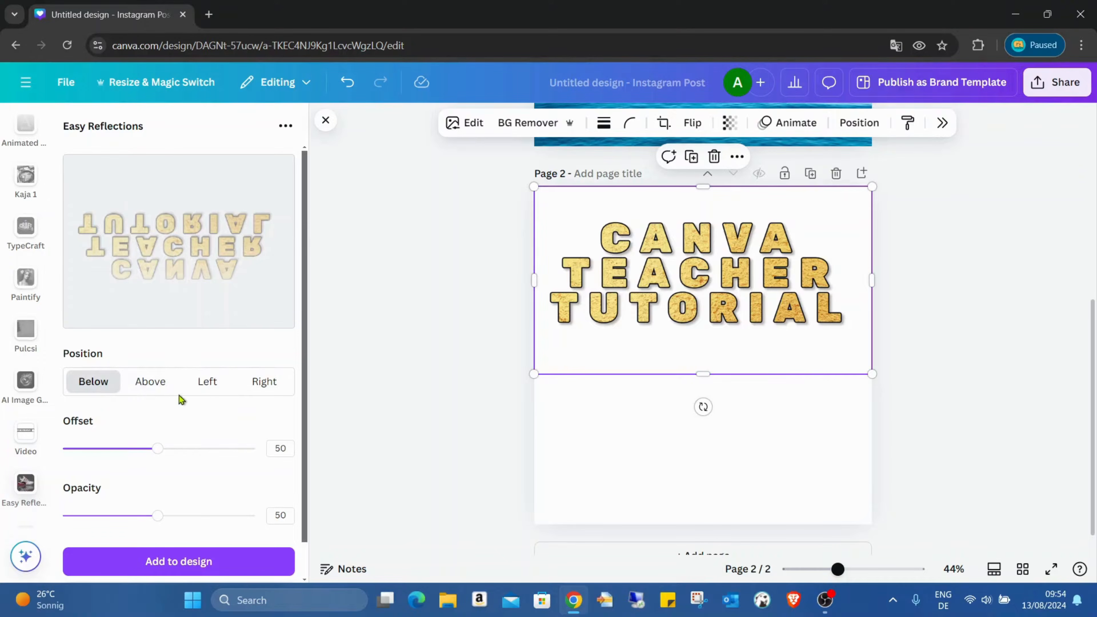
Step: Set the reflection's offset to 20 and opacity to 40, and add it to the design
{"action": "left_click_drag", "start_coordinate": [167, 442], "coordinate": [101, 458]}
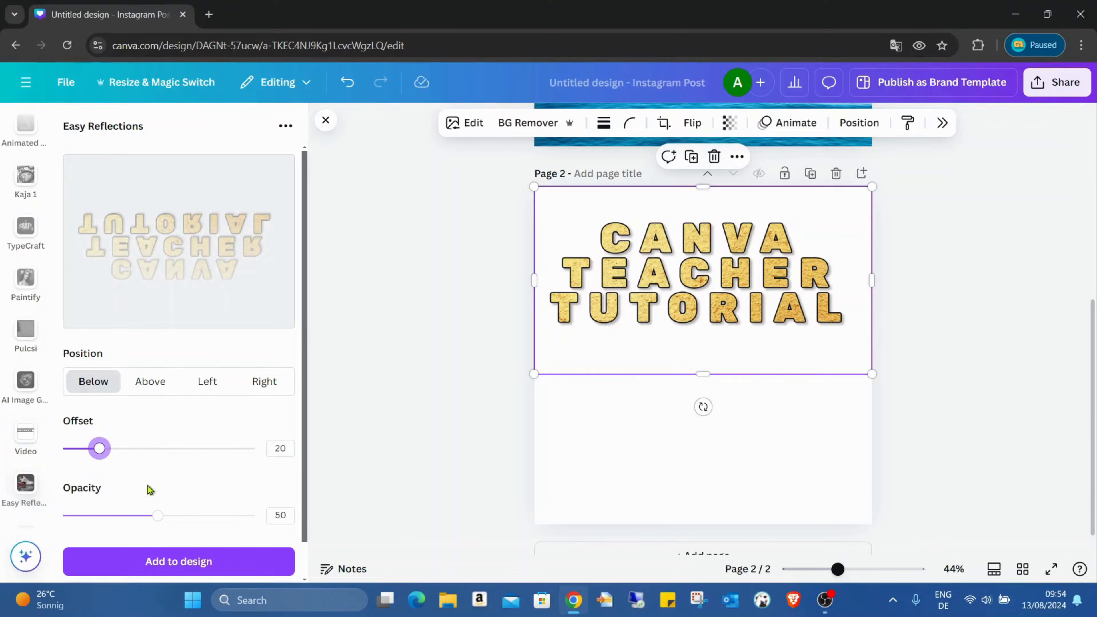
{"action": "scroll", "coordinate": [147, 485], "scroll_direction": "down", "scroll_amount": 1}
{"action": "left_click_drag", "start_coordinate": [158, 480], "coordinate": [138, 480]}
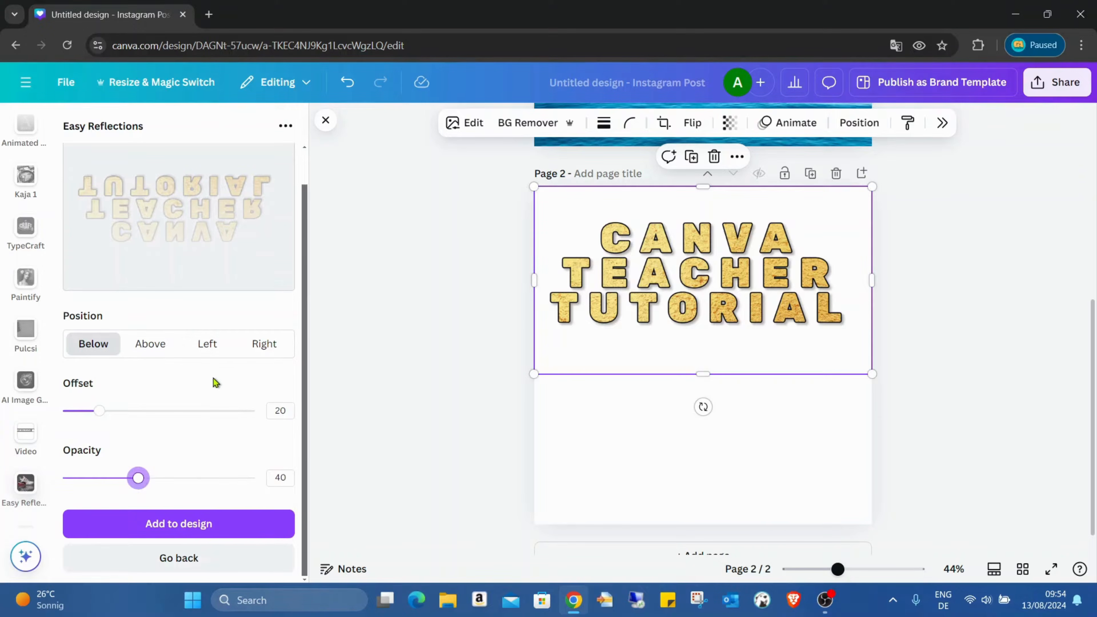
{"action": "left_click", "coordinate": [192, 521]}
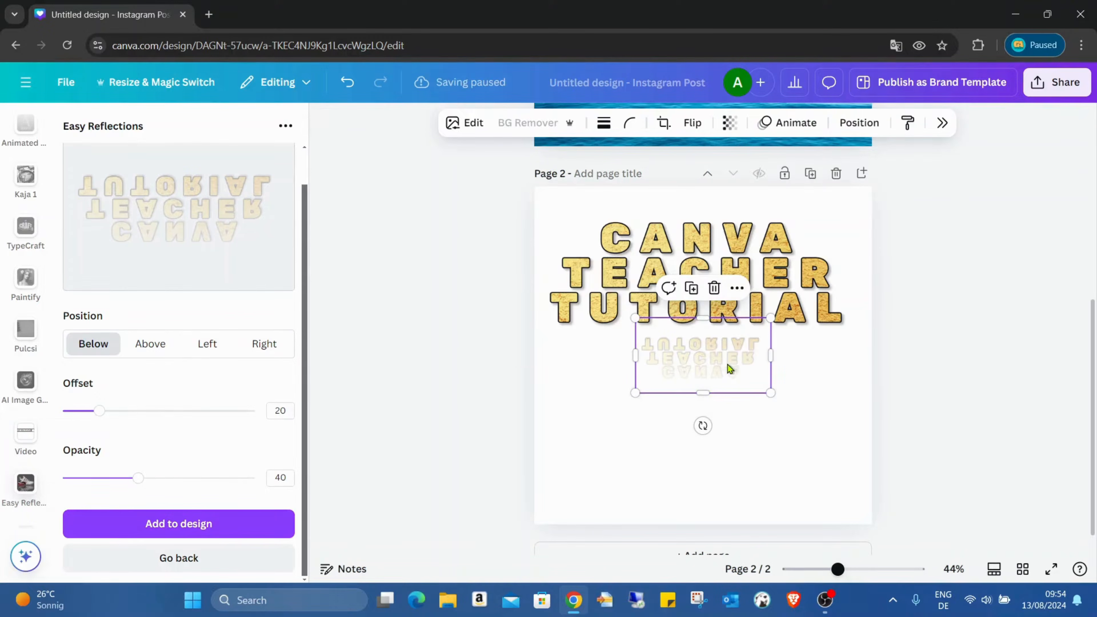
Step: Enlarge the reflection to the full page width beneath the golden title
{"action": "left_click_drag", "start_coordinate": [730, 364], "coordinate": [858, 518]}
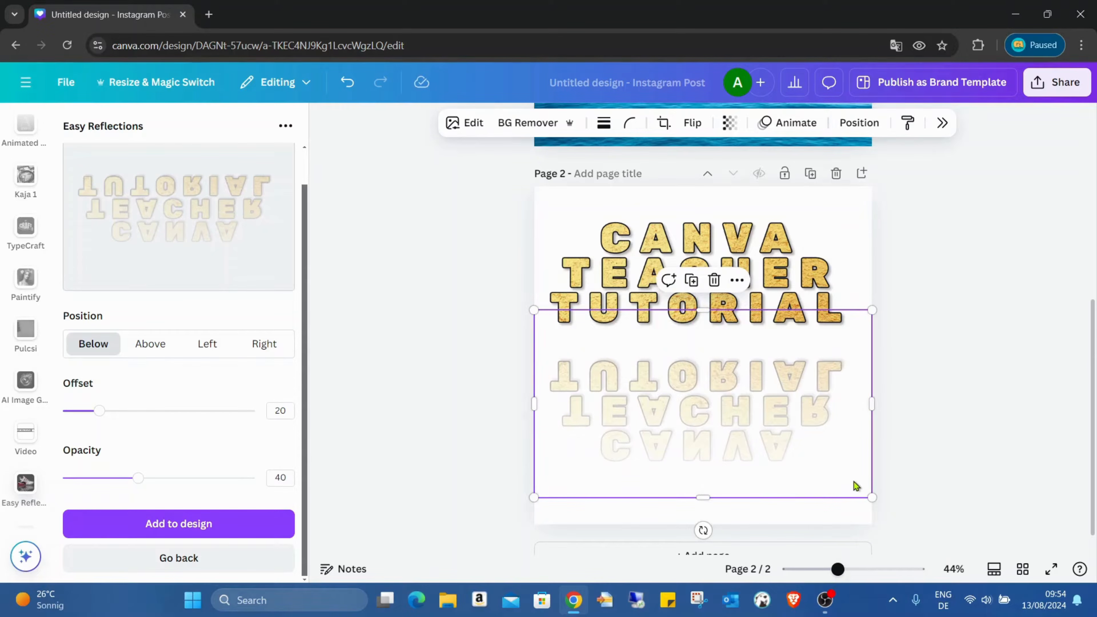
{"action": "left_click", "coordinate": [801, 361]}
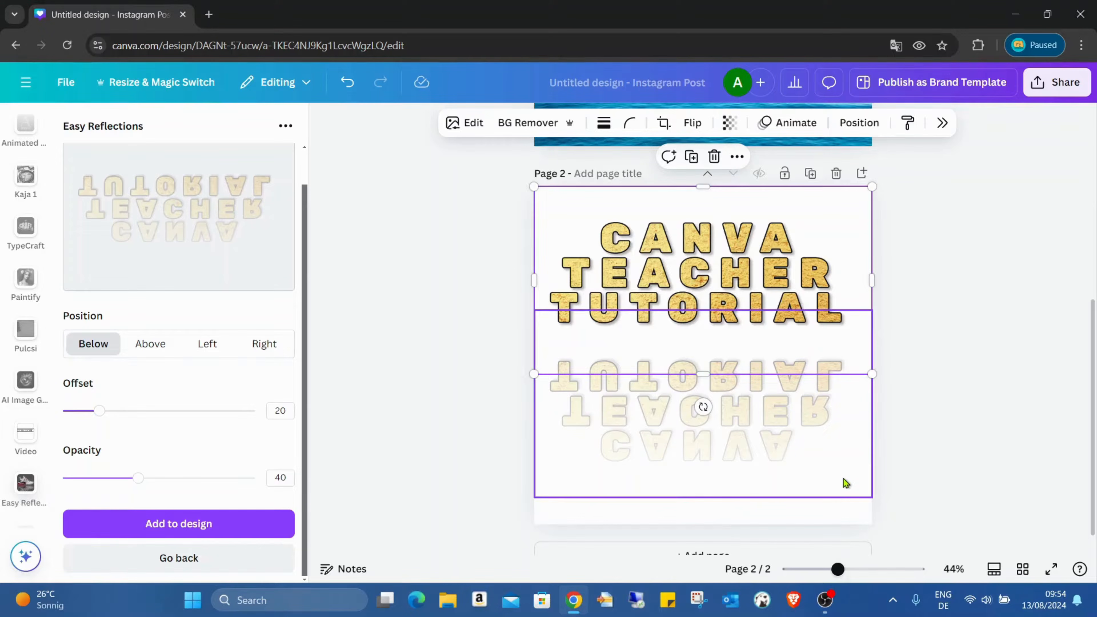
{"action": "left_click", "coordinate": [835, 458]}
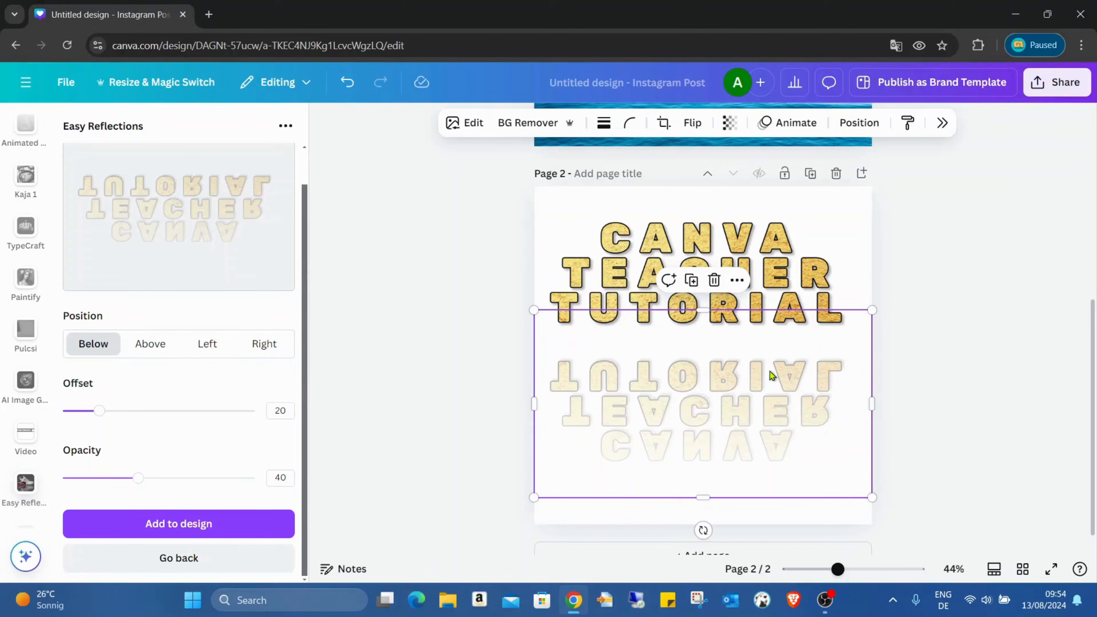
Step: Move the title down and the reflection up so that their two TUTORIAL lines meet
{"action": "left_click_drag", "start_coordinate": [755, 240], "coordinate": [754, 263]}
{"action": "left_click", "coordinate": [740, 435]}
{"action": "left_click_drag", "start_coordinate": [740, 434], "coordinate": [742, 422]}
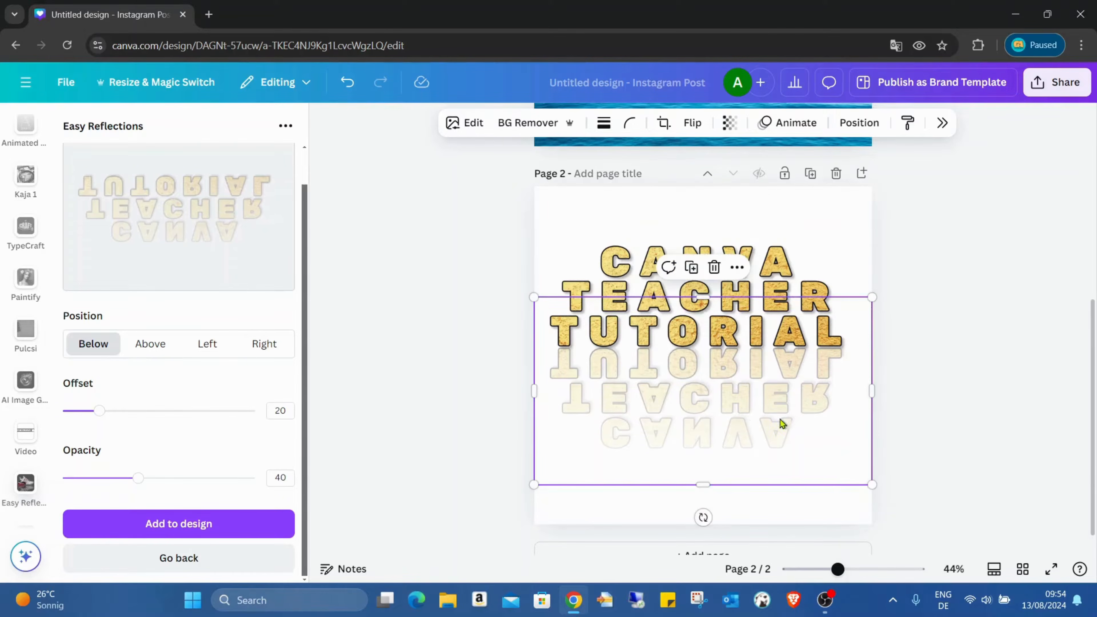
{"action": "left_click", "coordinate": [978, 408]}
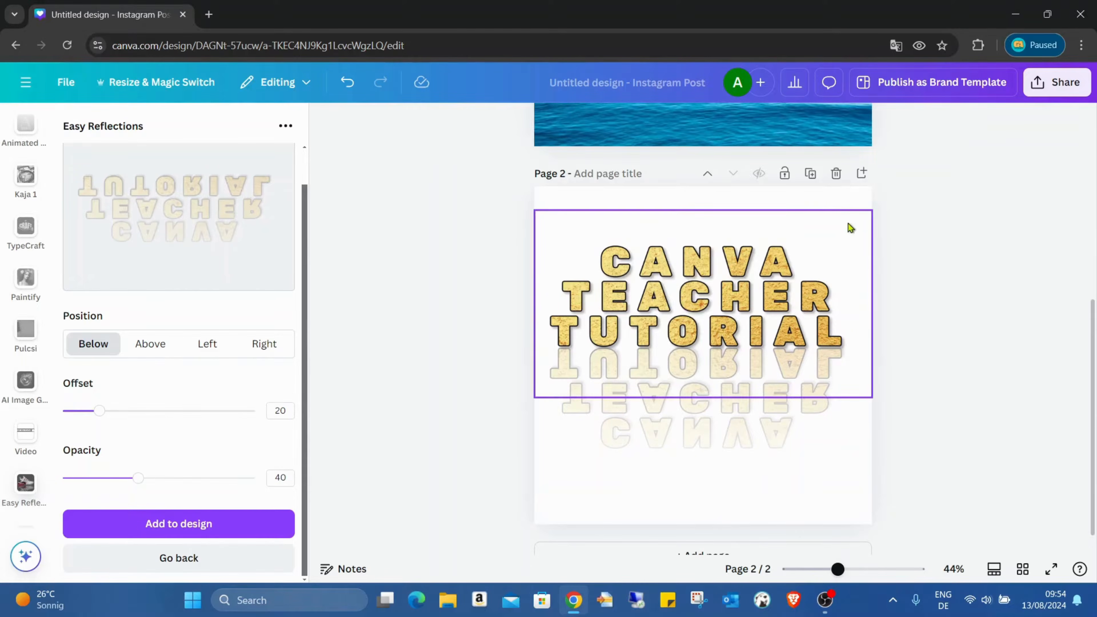
{"action": "left_click", "coordinate": [828, 208]}
{"action": "left_click", "coordinate": [1065, 299]}
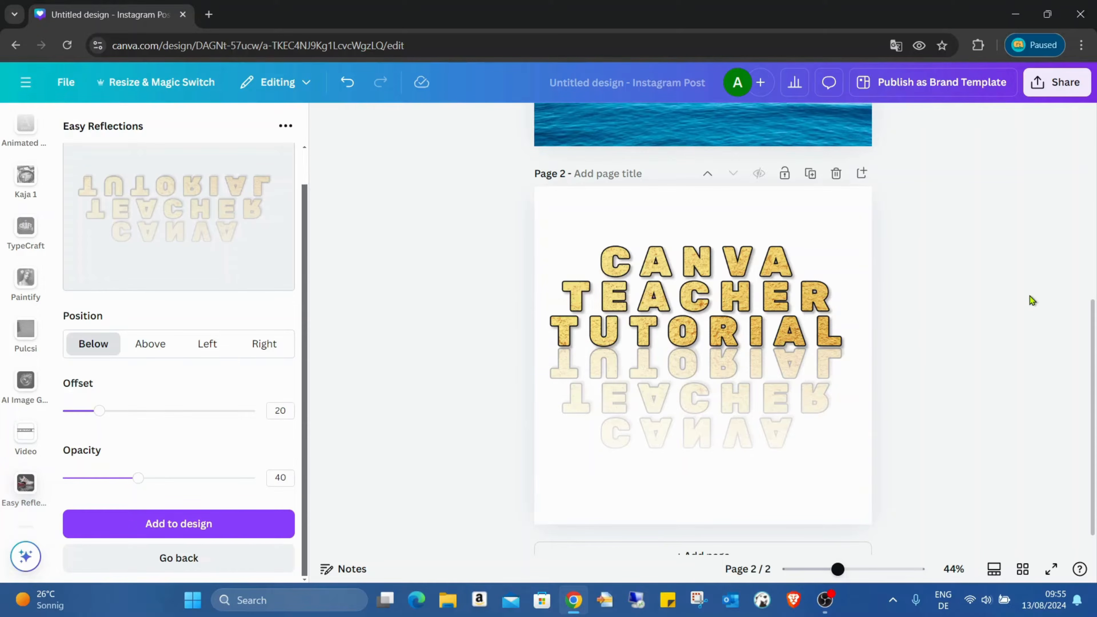
Step: Add the recently used blue ocean photo to page 2 and set it as the page background
{"action": "scroll", "coordinate": [974, 289], "scroll_direction": "up", "scroll_amount": 5}
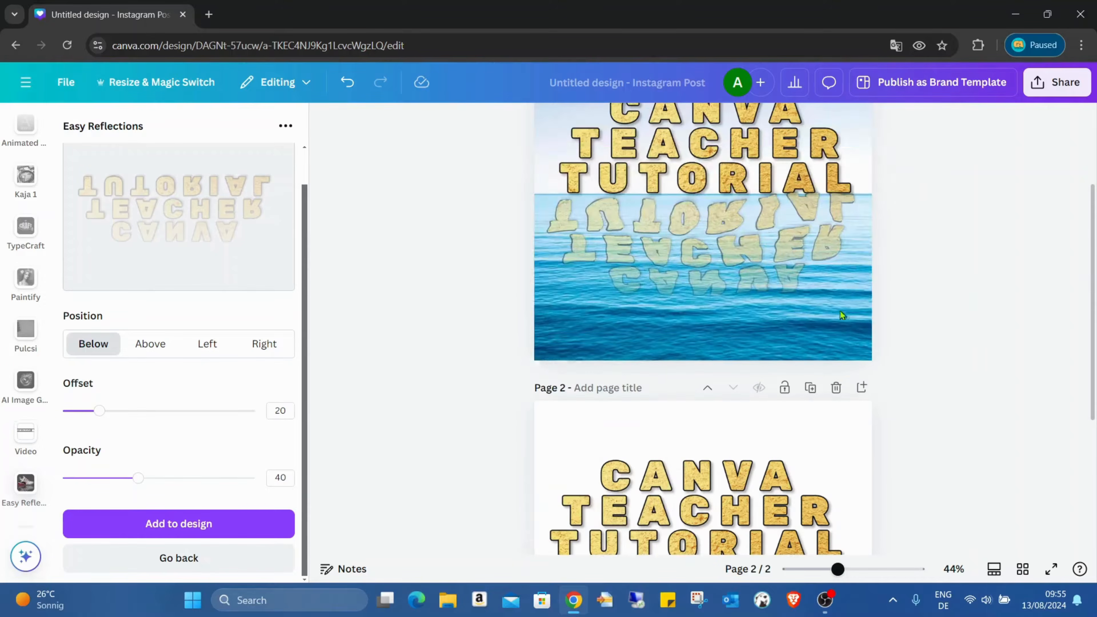
{"action": "scroll", "coordinate": [840, 310], "scroll_direction": "down", "scroll_amount": 5}
{"action": "scroll", "coordinate": [714, 315], "scroll_direction": "up", "scroll_amount": 4}
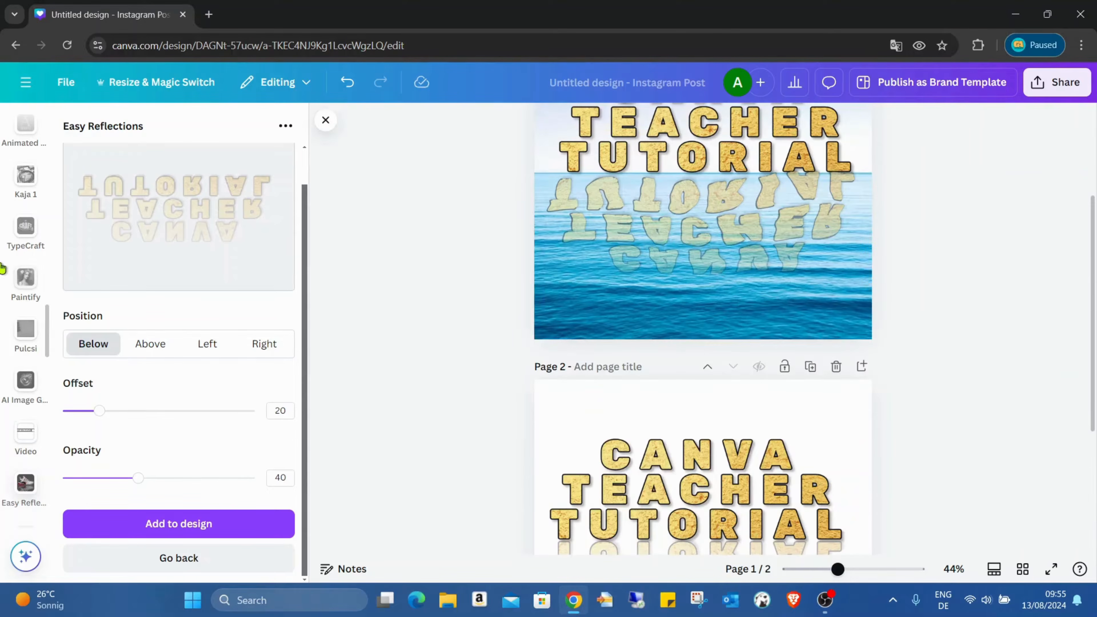
{"action": "scroll", "coordinate": [41, 216], "scroll_direction": "up", "scroll_amount": 5}
{"action": "scroll", "coordinate": [41, 216], "scroll_direction": "up", "scroll_amount": 5}
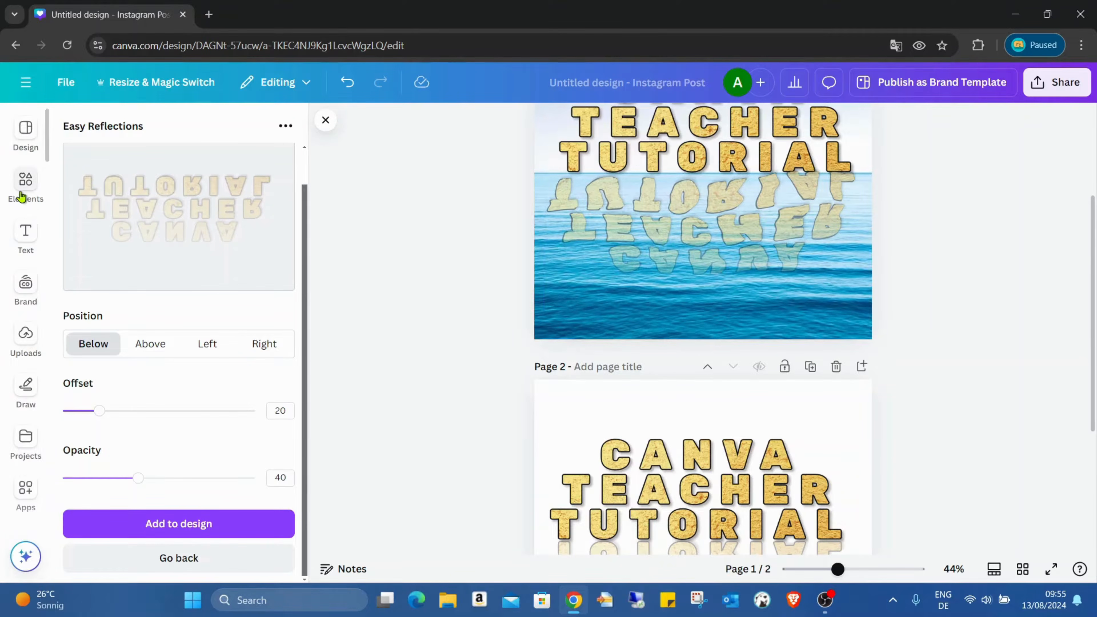
{"action": "left_click", "coordinate": [27, 186]}
{"action": "scroll", "coordinate": [208, 203], "scroll_direction": "up", "scroll_amount": 2}
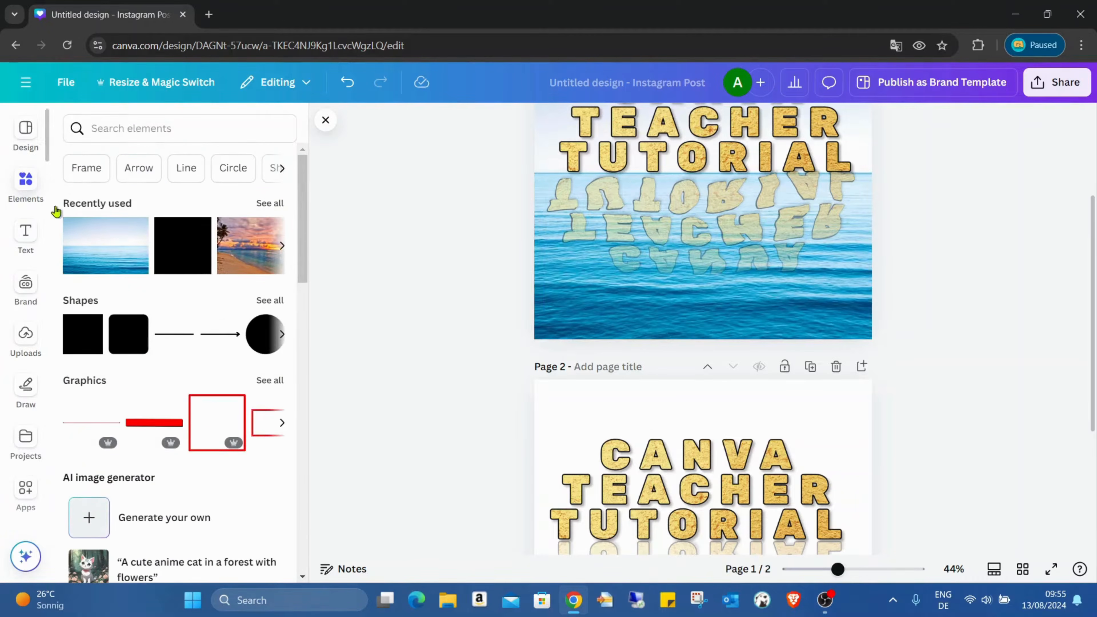
{"action": "left_click", "coordinate": [118, 257]}
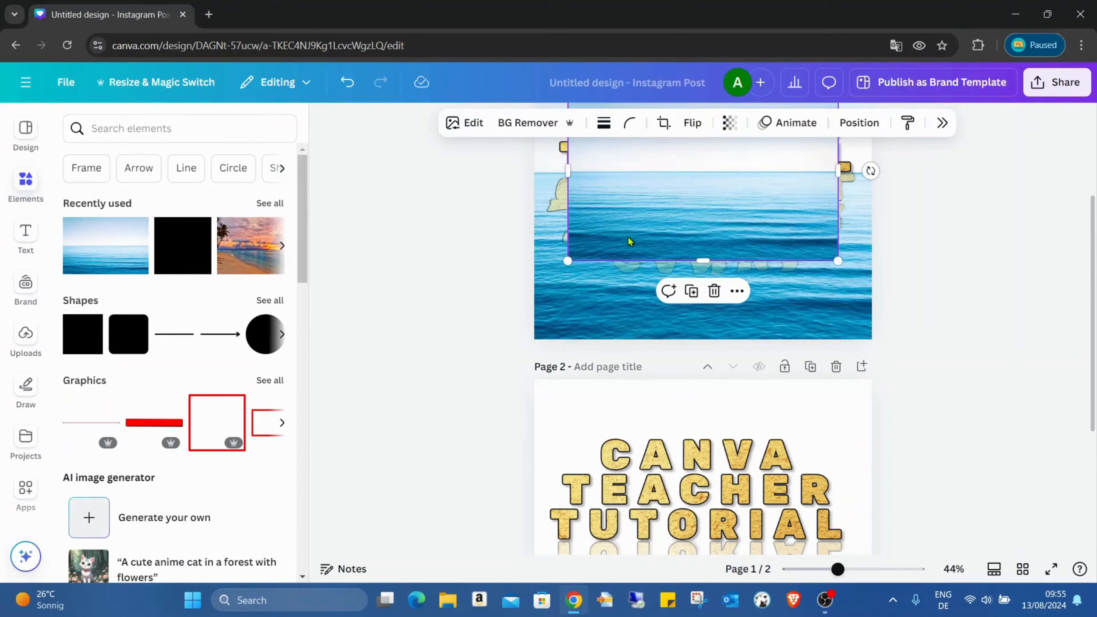
{"action": "left_click_drag", "start_coordinate": [716, 214], "coordinate": [697, 550]}
{"action": "scroll", "coordinate": [754, 395], "scroll_direction": "down", "scroll_amount": 4}
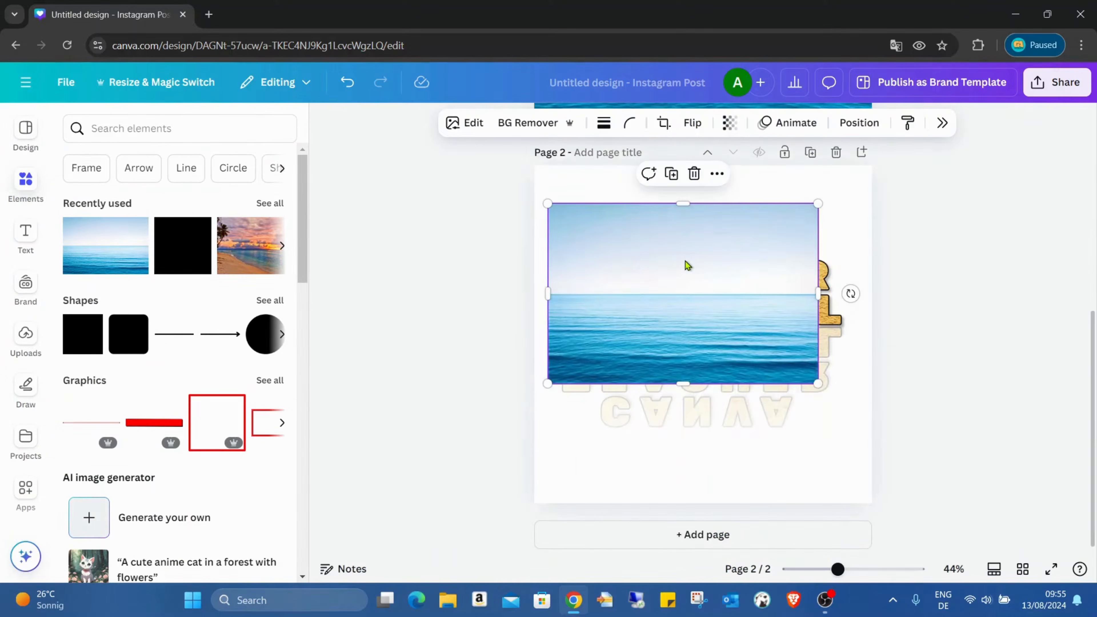
{"action": "right_click", "coordinate": [687, 264]}
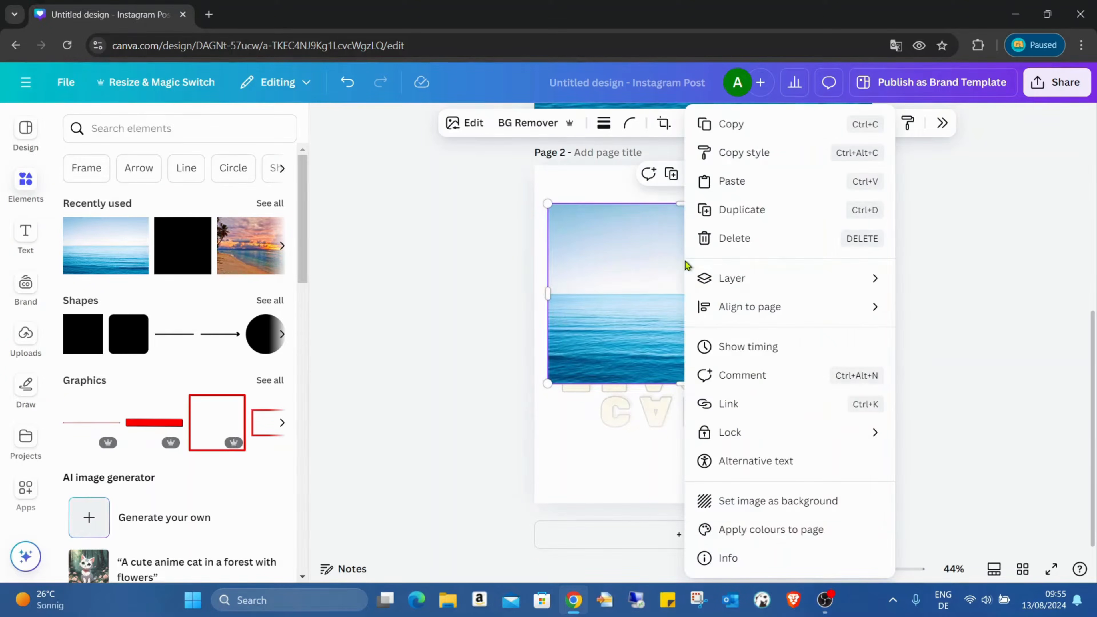
{"action": "left_click", "coordinate": [830, 503]}
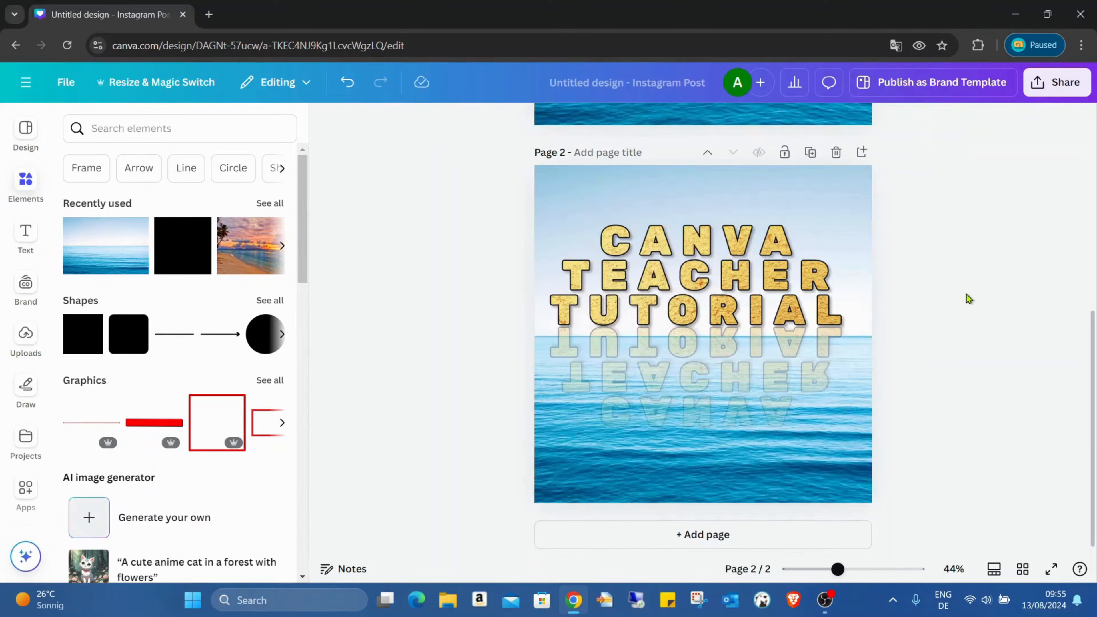
Step: Shift the reflection and the title slightly down so that they meet at the ocean's horizon line
{"action": "mouse_move", "coordinate": [793, 363]}
{"action": "left_mouse_down"}
{"action": "mouse_move", "coordinate": [790, 379]}
{"action": "mouse_move", "coordinate": [801, 374]}
{"action": "left_mouse_up"}
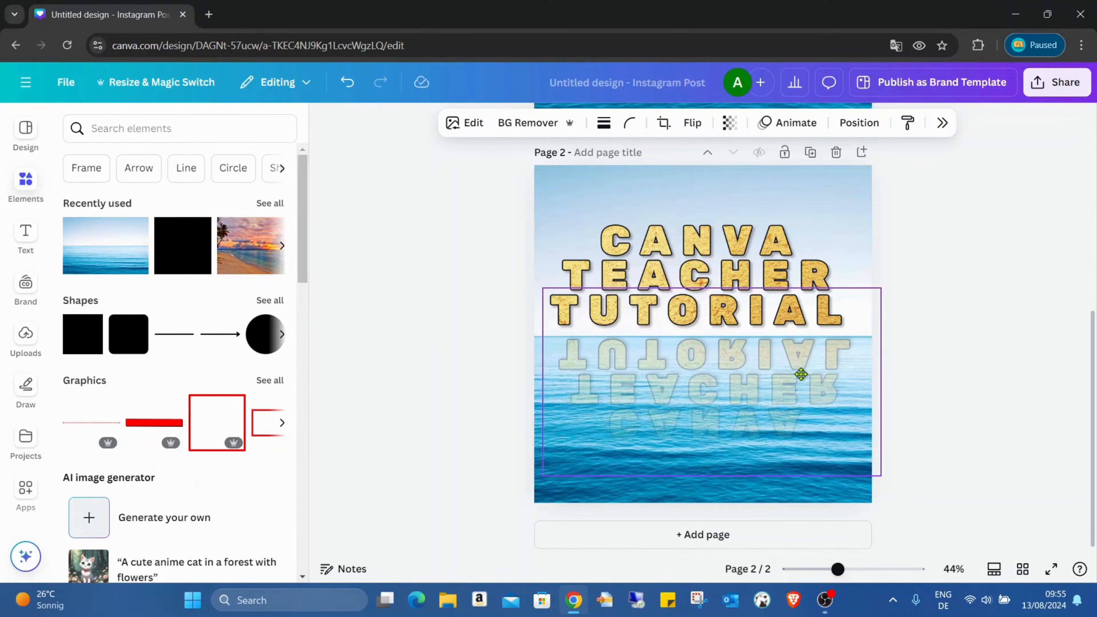
{"action": "left_click_drag", "start_coordinate": [780, 246], "coordinate": [786, 256]}
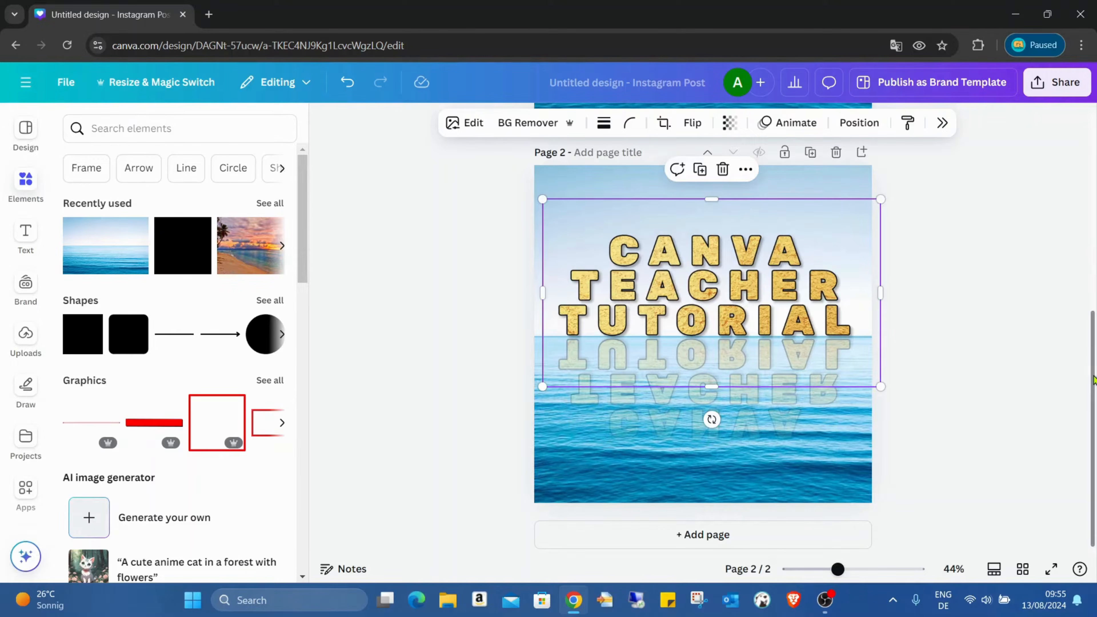
{"action": "left_click", "coordinate": [1066, 381]}
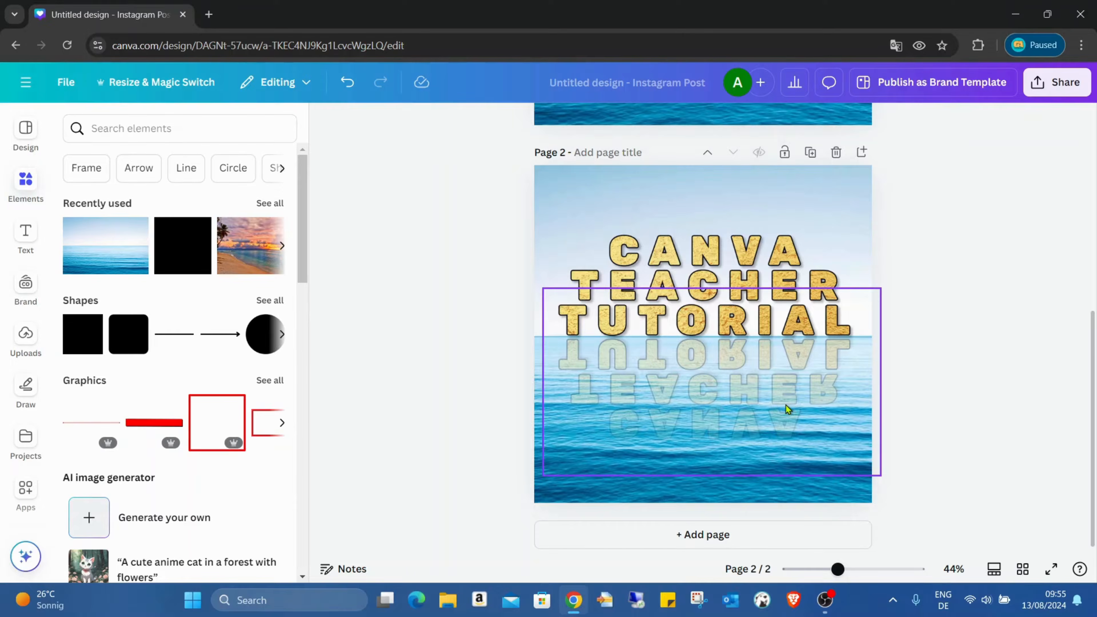
Step: Select the mirrored reflection on page 2 and open the Liquify app from its image editing options
{"action": "scroll", "coordinate": [786, 405], "scroll_direction": "up", "scroll_amount": 5}
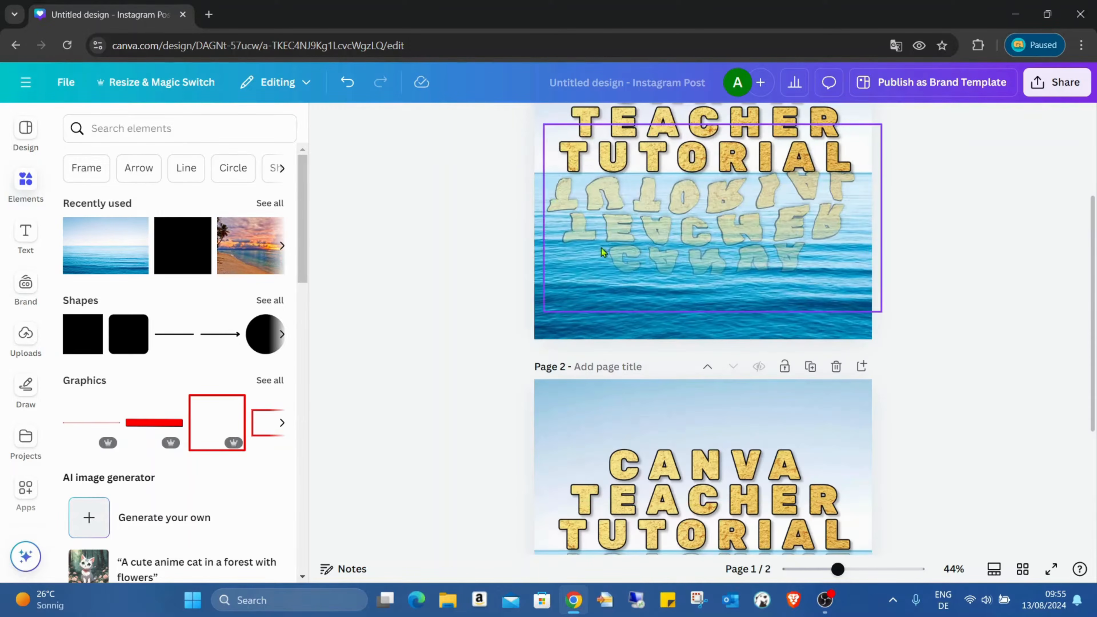
{"action": "scroll", "coordinate": [774, 274], "scroll_direction": "down", "scroll_amount": 5}
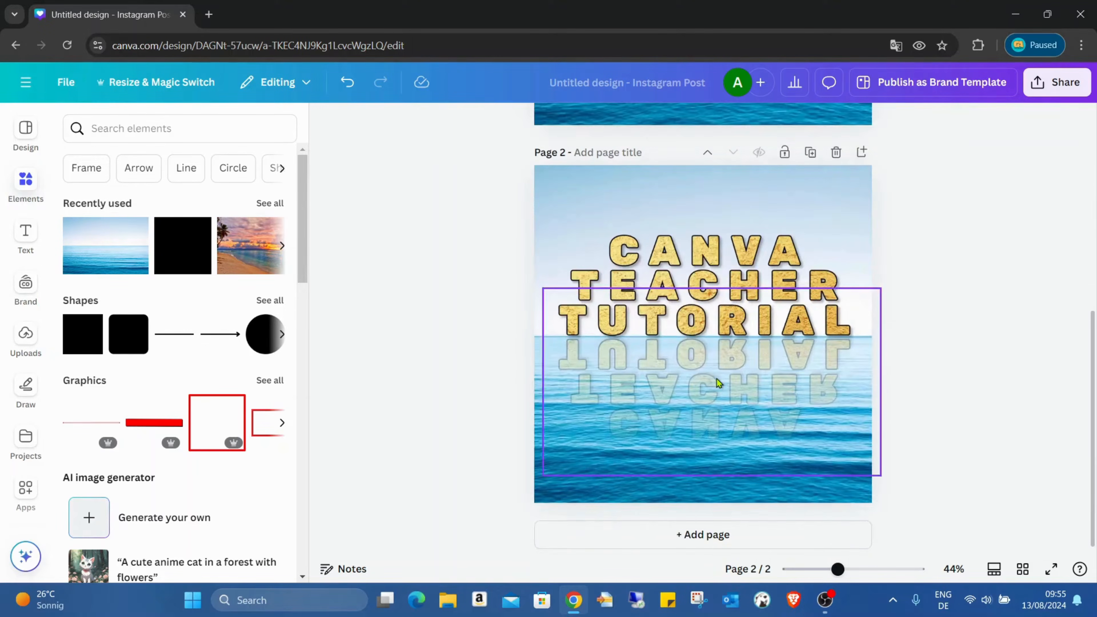
{"action": "left_click", "coordinate": [716, 378]}
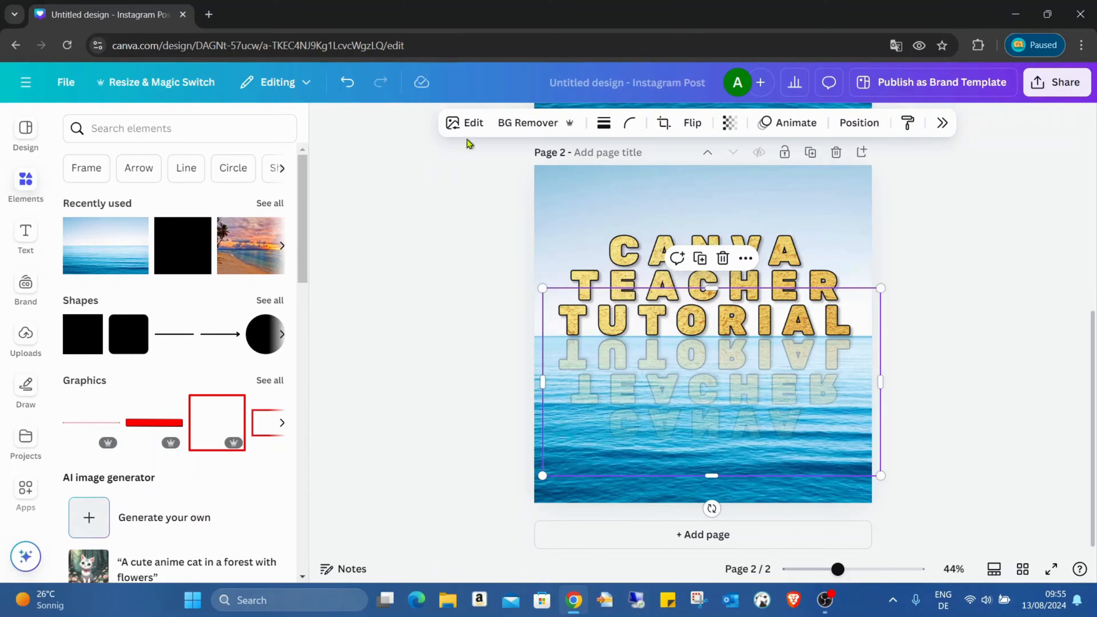
{"action": "left_click", "coordinate": [466, 127]}
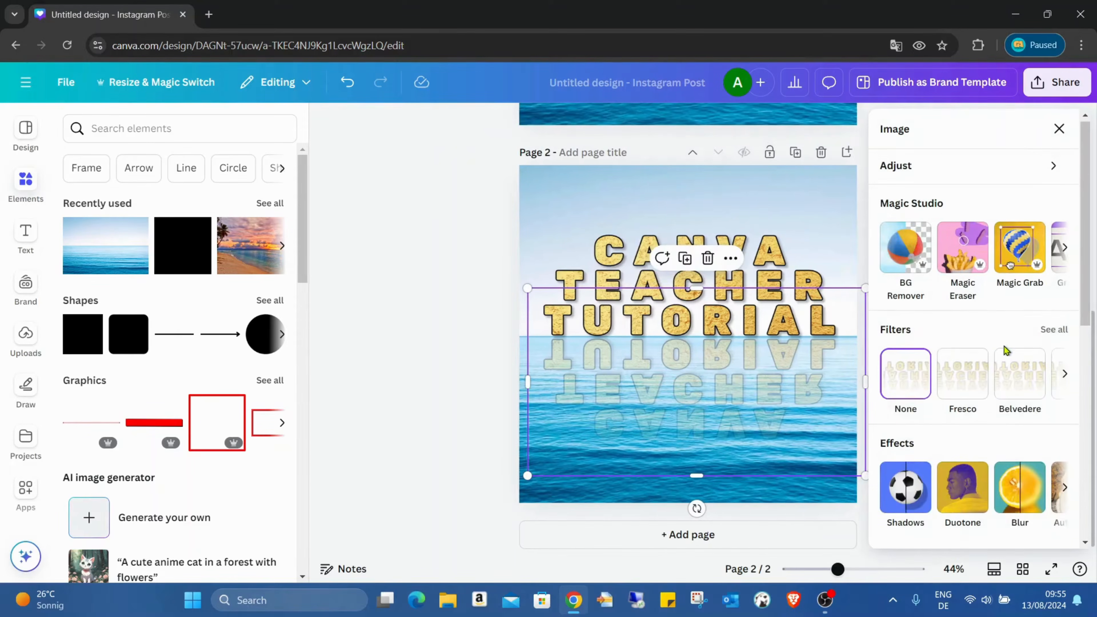
{"action": "scroll", "coordinate": [1004, 346], "scroll_direction": "down", "scroll_amount": 3}
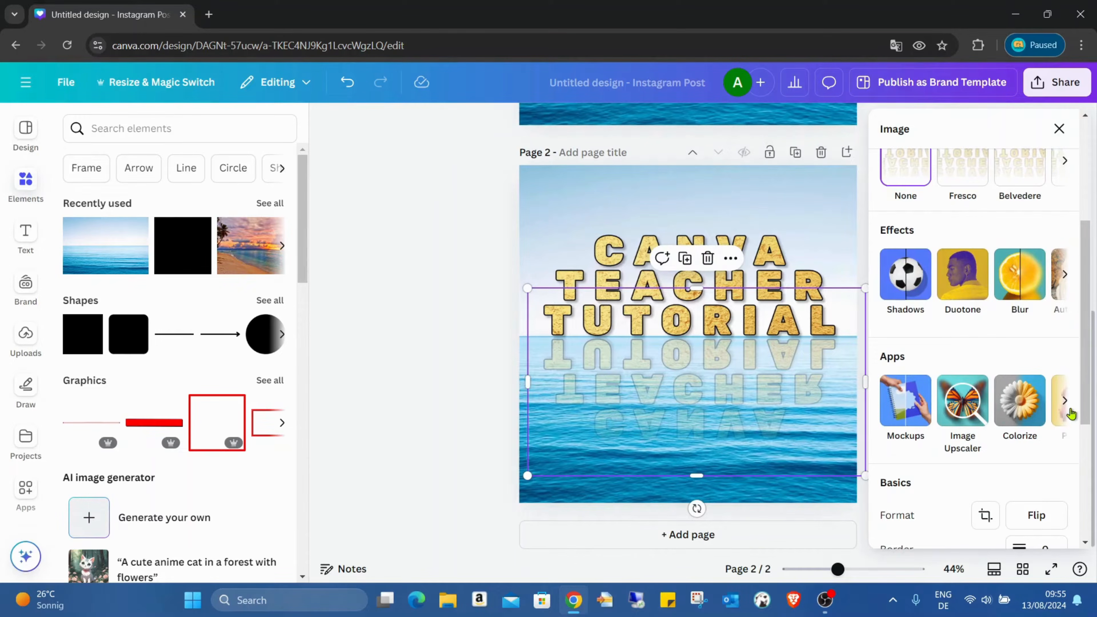
{"action": "left_click", "coordinate": [1066, 401]}
{"action": "left_click", "coordinate": [1066, 402]}
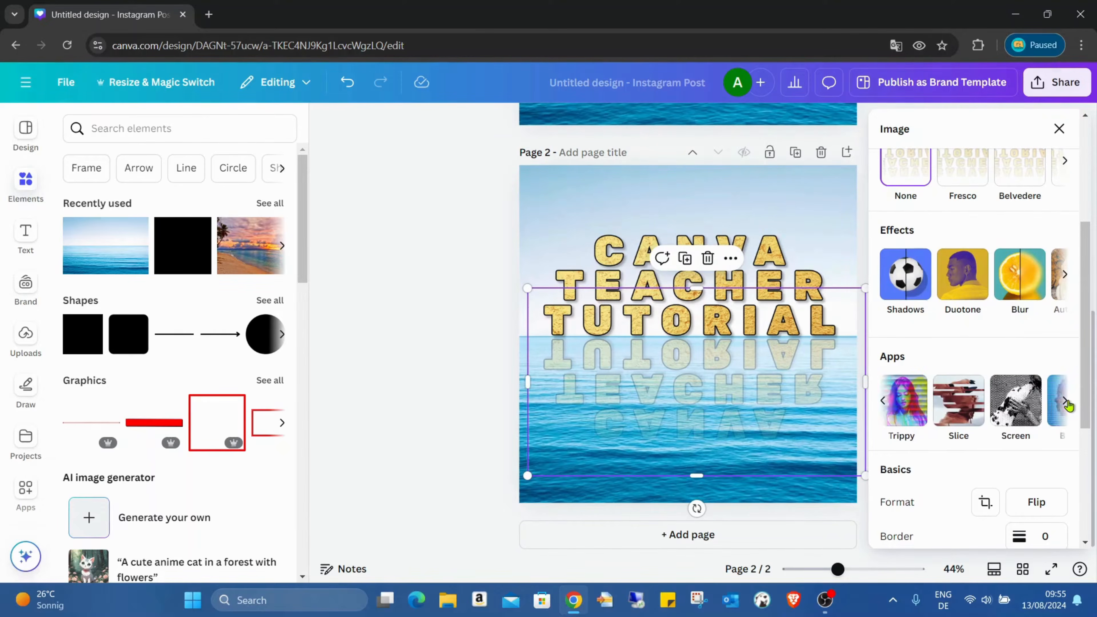
{"action": "left_click", "coordinate": [1068, 404]}
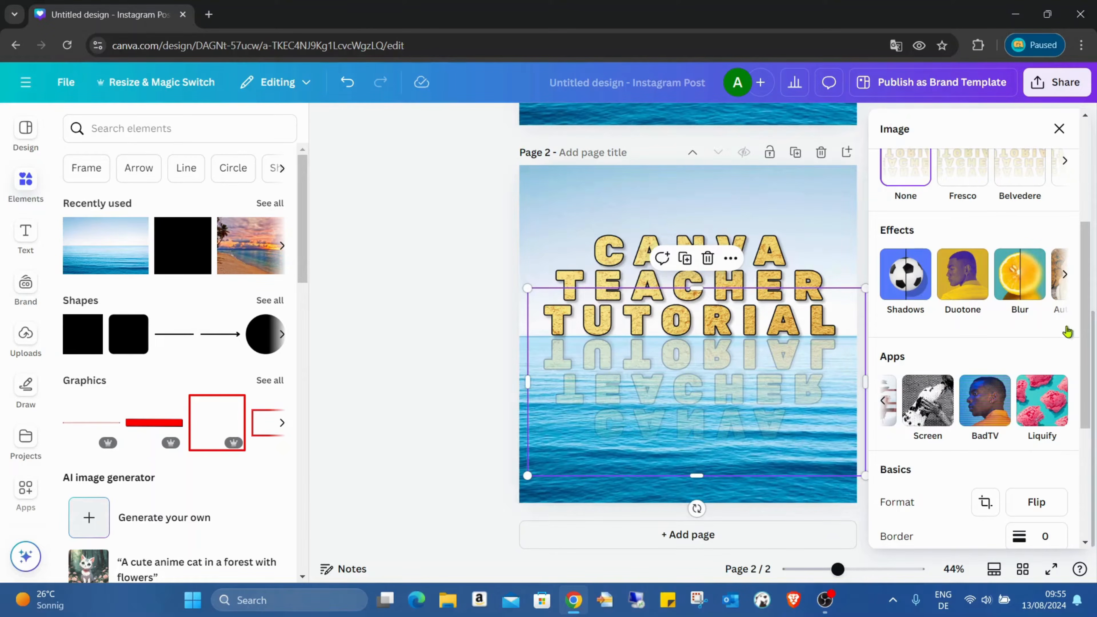
{"action": "left_click", "coordinate": [1029, 389]}
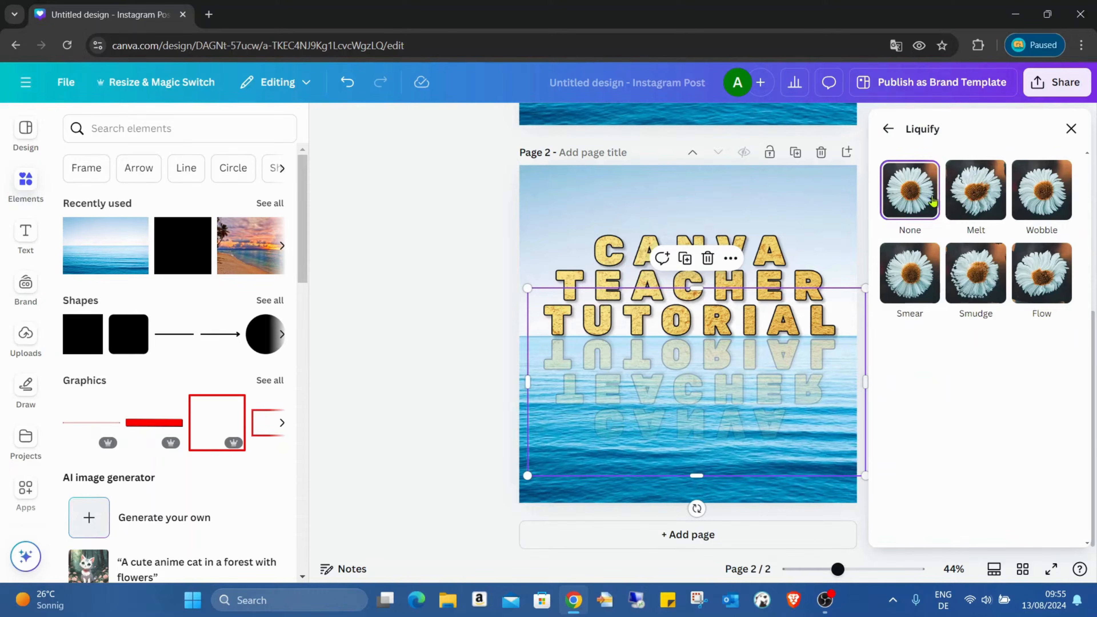
Step: Try the Melt, Wobble, Smear, Smudge and Flow styles on the reflection and settle on Melt
{"action": "left_click", "coordinate": [966, 199]}
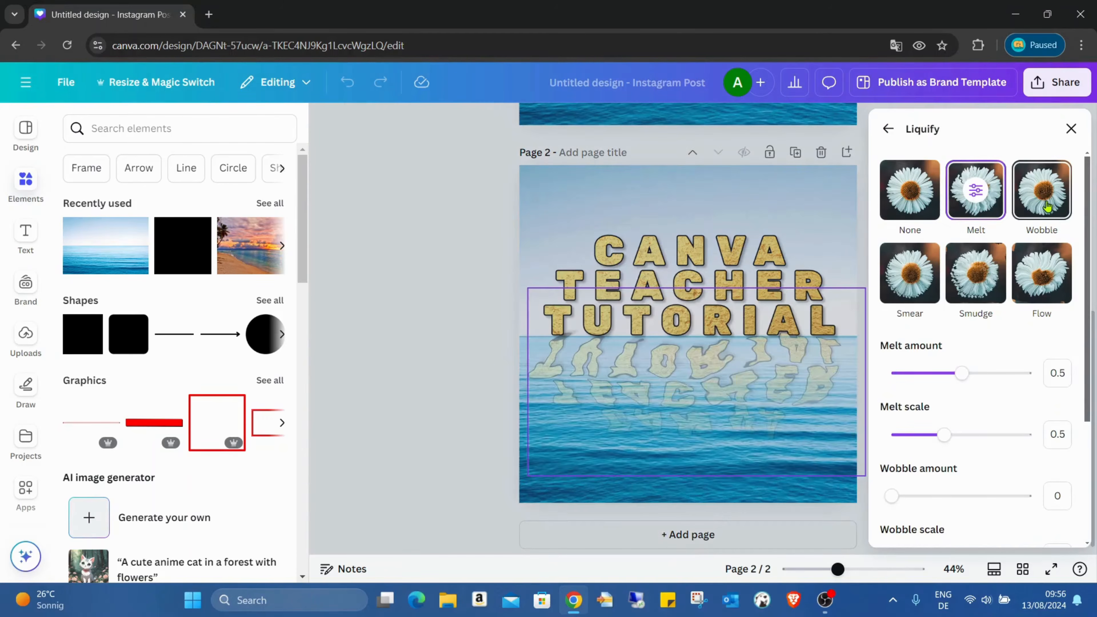
{"action": "left_click", "coordinate": [1047, 204]}
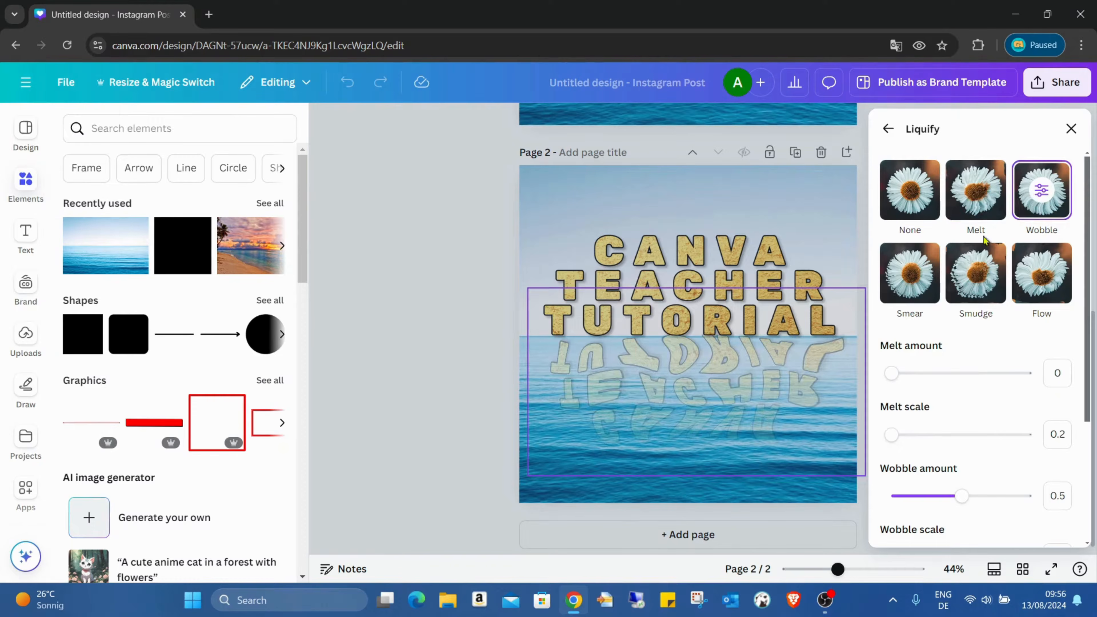
{"action": "left_click", "coordinate": [902, 274]}
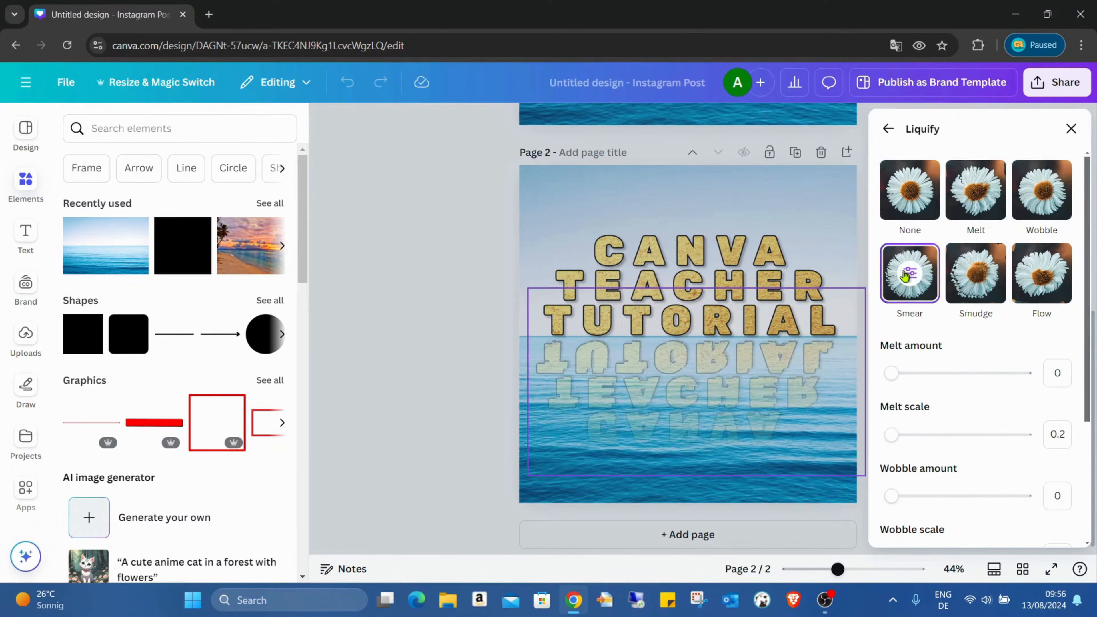
{"action": "left_click", "coordinate": [974, 278]}
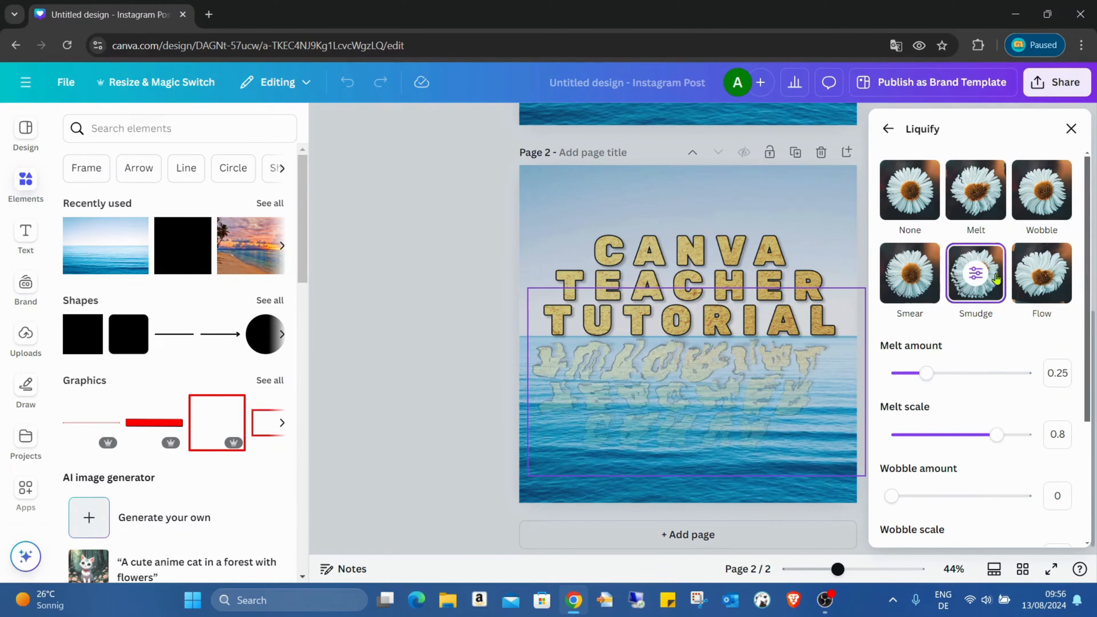
{"action": "left_click", "coordinate": [1053, 278]}
{"action": "left_click", "coordinate": [972, 211]}
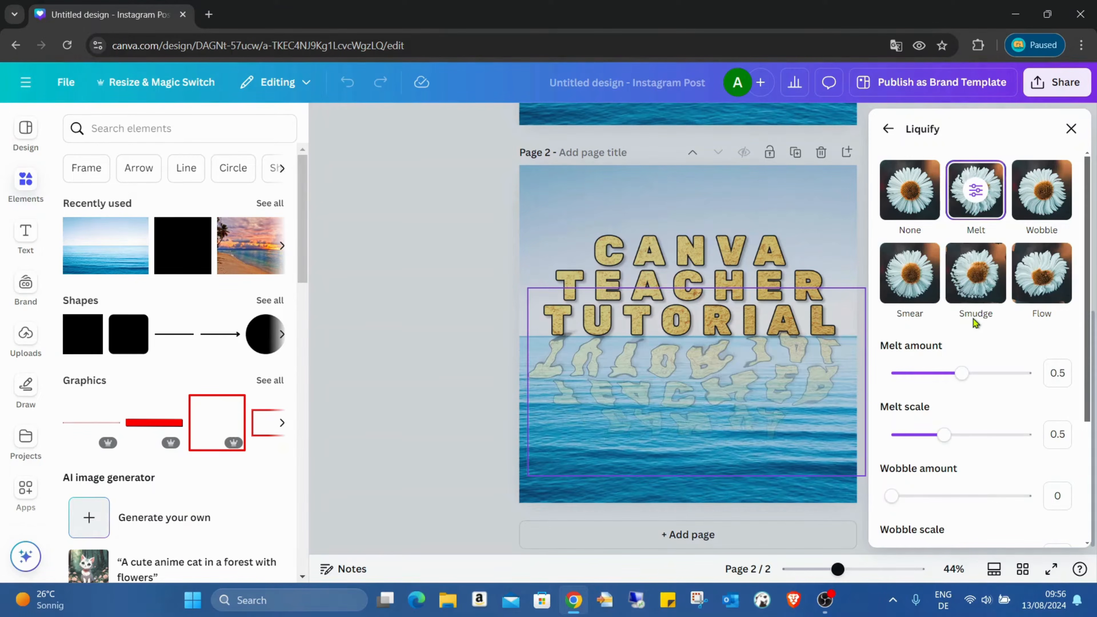
Step: Set the reflection's melt amount to 0.23, melt scale to 0.72, wobble amount to 0.41 and wobble scale to 0.96
{"action": "scroll", "coordinate": [962, 319], "scroll_direction": "down", "scroll_amount": 2}
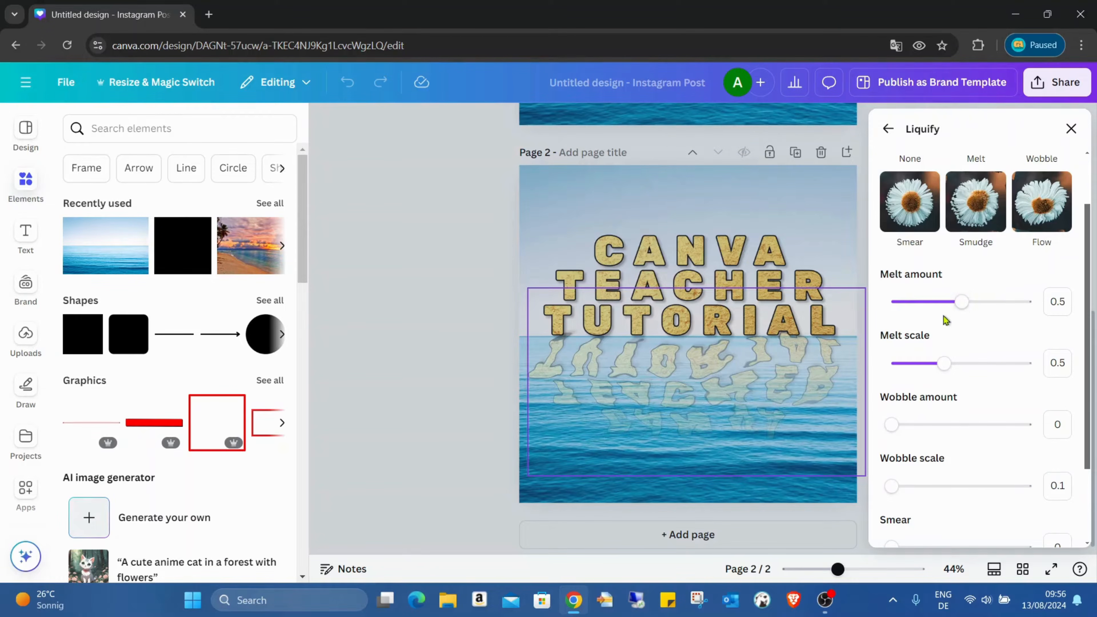
{"action": "left_click_drag", "start_coordinate": [958, 311], "coordinate": [925, 311]}
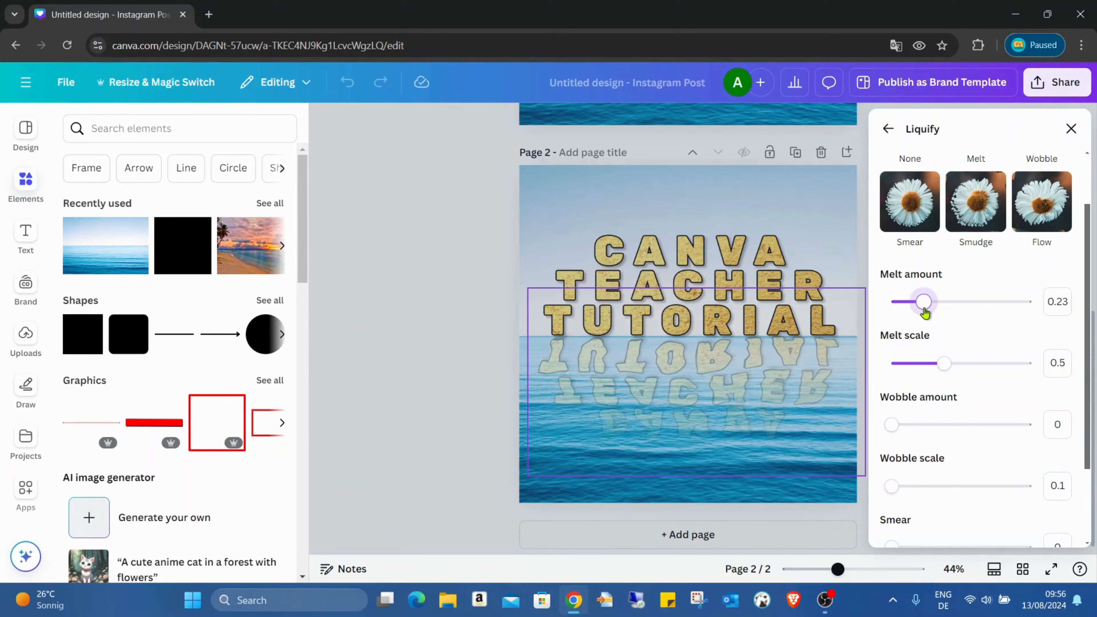
{"action": "left_click_drag", "start_coordinate": [952, 360], "coordinate": [971, 364]}
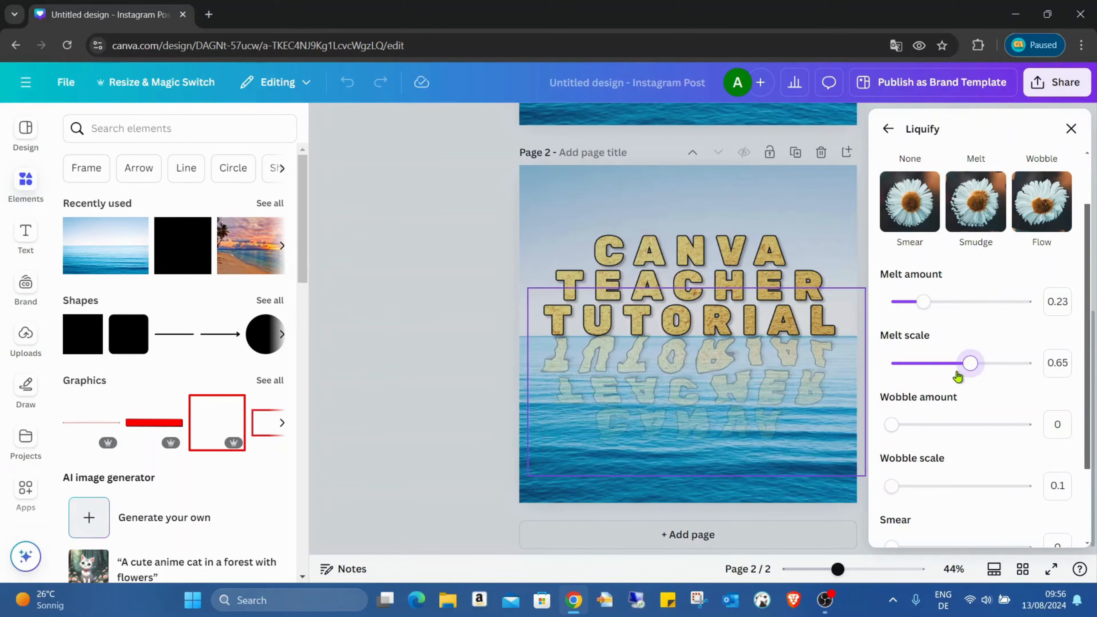
{"action": "left_click_drag", "start_coordinate": [892, 424], "coordinate": [949, 424]}
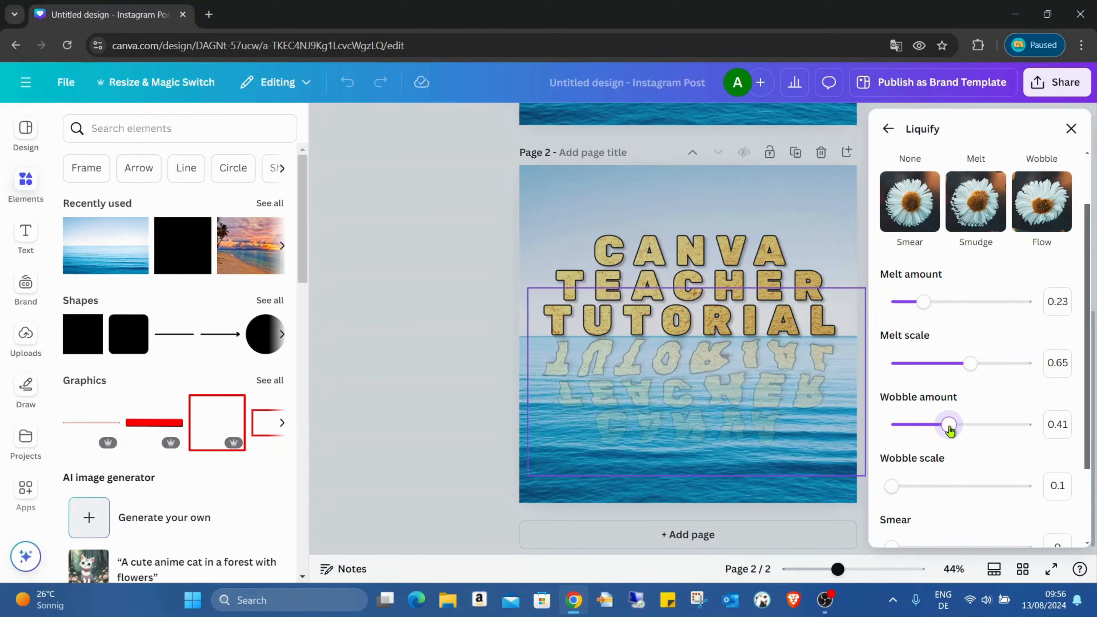
{"action": "left_click_drag", "start_coordinate": [906, 484], "coordinate": [1027, 474]}
{"action": "left_click_drag", "start_coordinate": [970, 364], "coordinate": [985, 366]}
Step: Set the smear to 0.27 and save the Liquify effect on the reflection
{"action": "scroll", "coordinate": [955, 422], "scroll_direction": "down", "scroll_amount": 3}
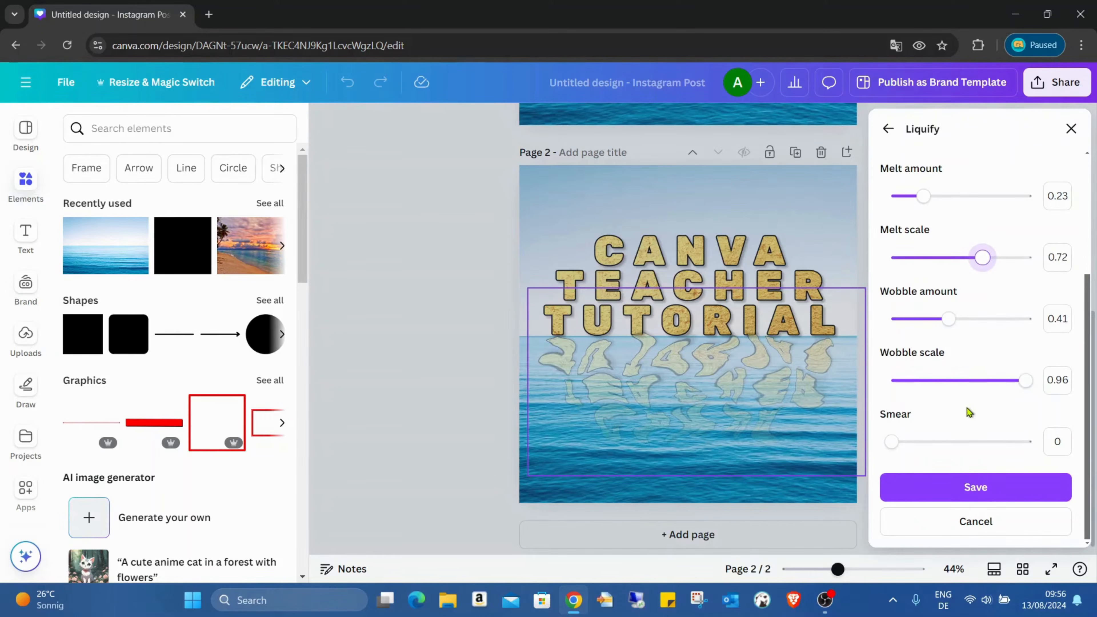
{"action": "mouse_move", "coordinate": [891, 441]}
{"action": "left_mouse_down"}
{"action": "mouse_move", "coordinate": [1037, 443]}
{"action": "mouse_move", "coordinate": [931, 436]}
{"action": "left_mouse_up"}
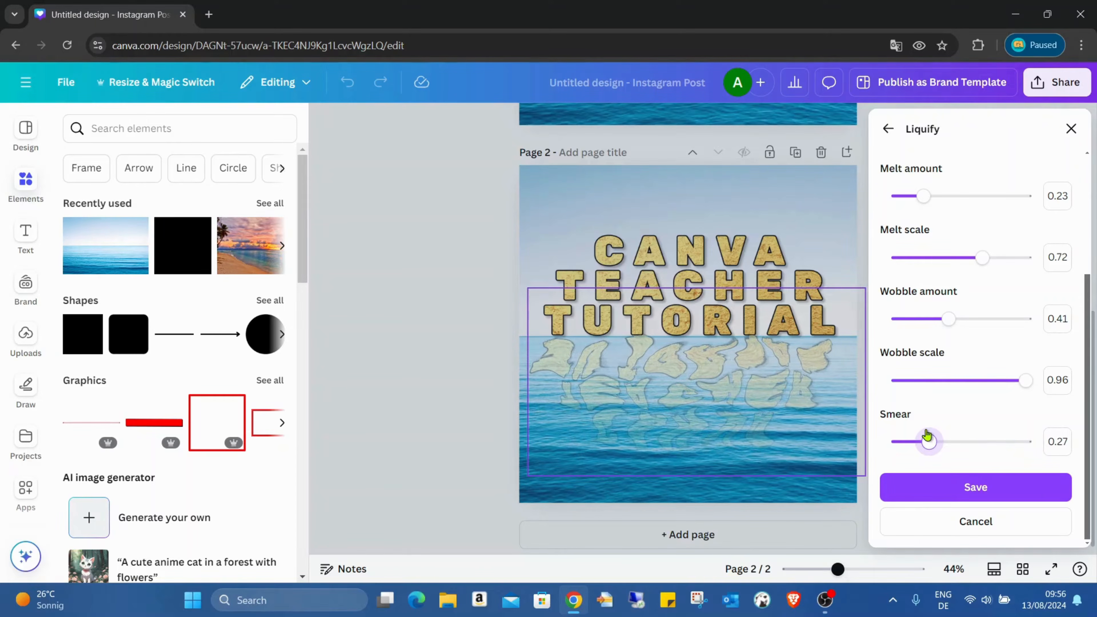
{"action": "left_click", "coordinate": [1011, 493]}
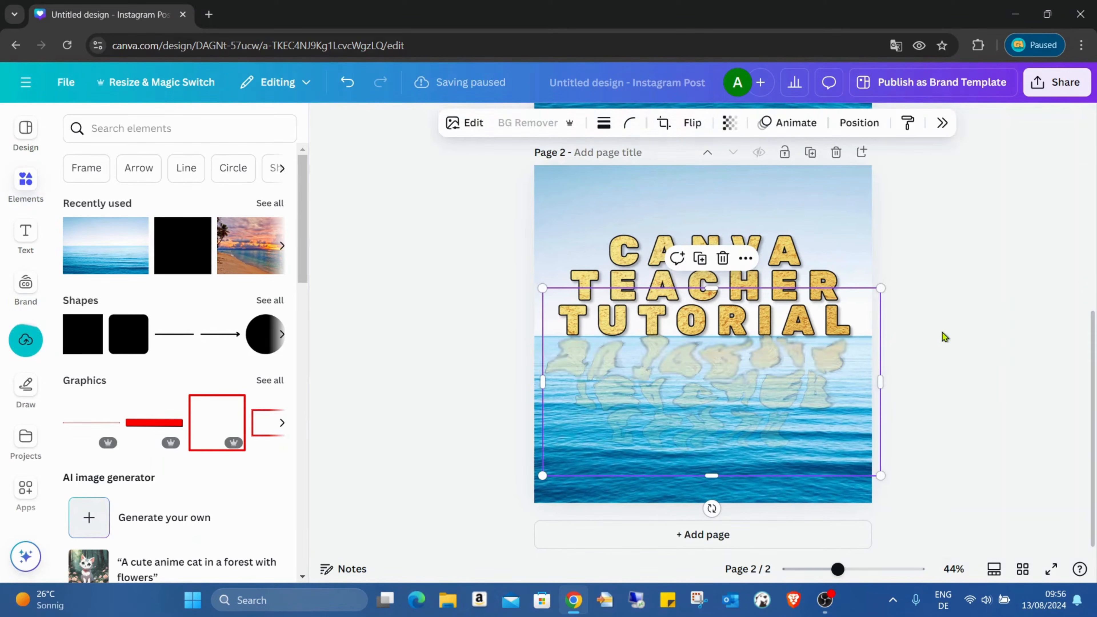
Step: Compare the distorted reflection on page 2 with the page 1 example in full-screen view
{"action": "scroll", "coordinate": [1008, 386], "scroll_direction": "up", "scroll_amount": 5}
{"action": "scroll", "coordinate": [1008, 386], "scroll_direction": "down", "scroll_amount": 5}
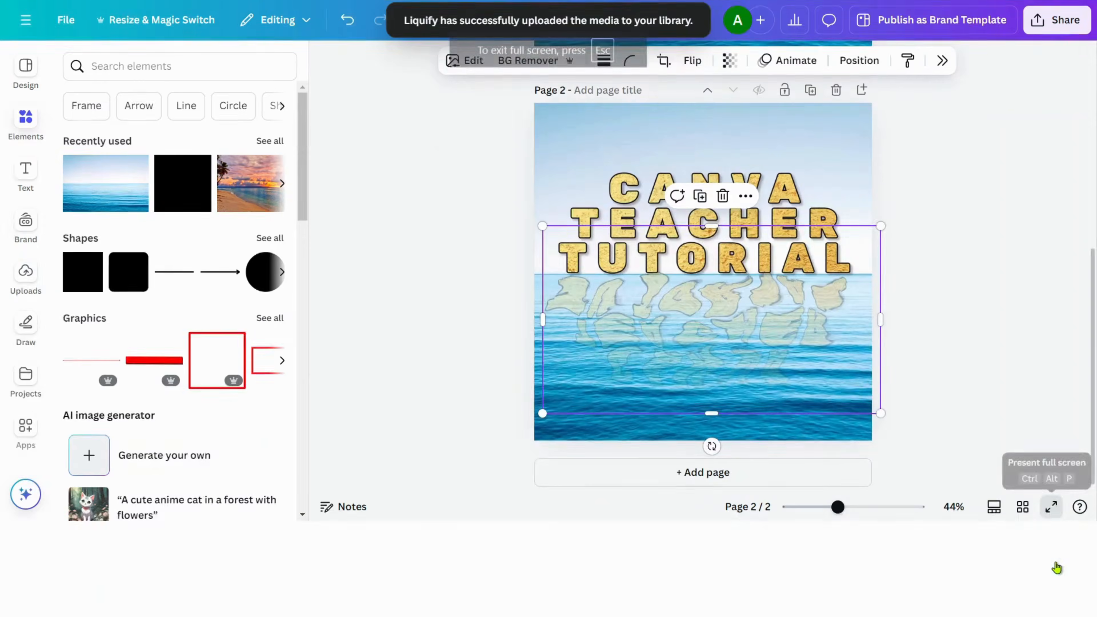
{"action": "left_click", "coordinate": [1051, 569]}
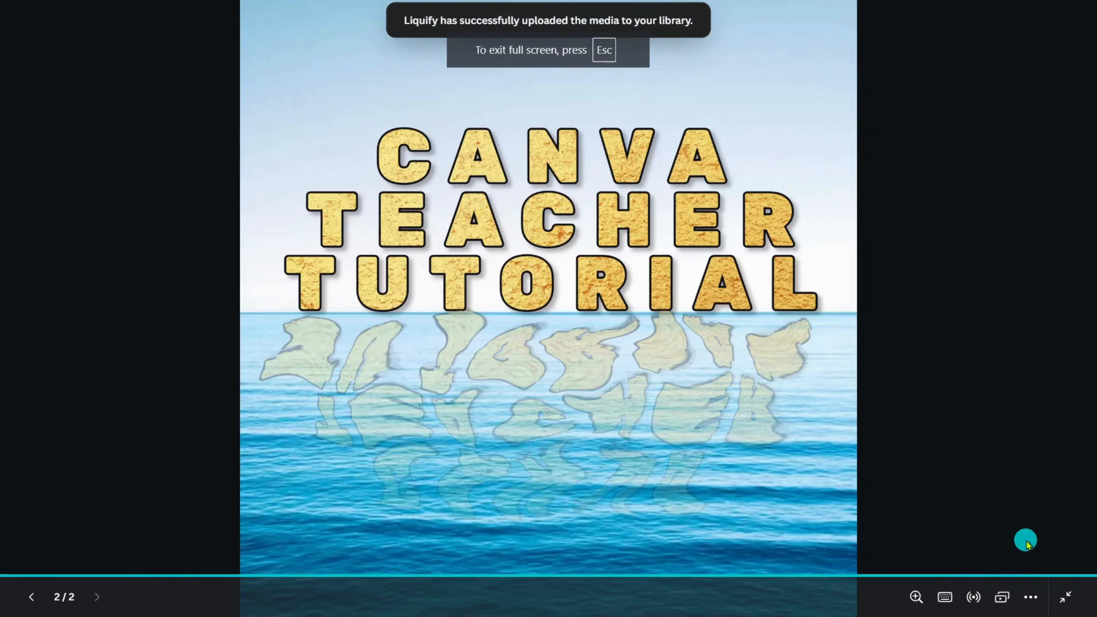
{"action": "left_click", "coordinate": [1027, 544]}
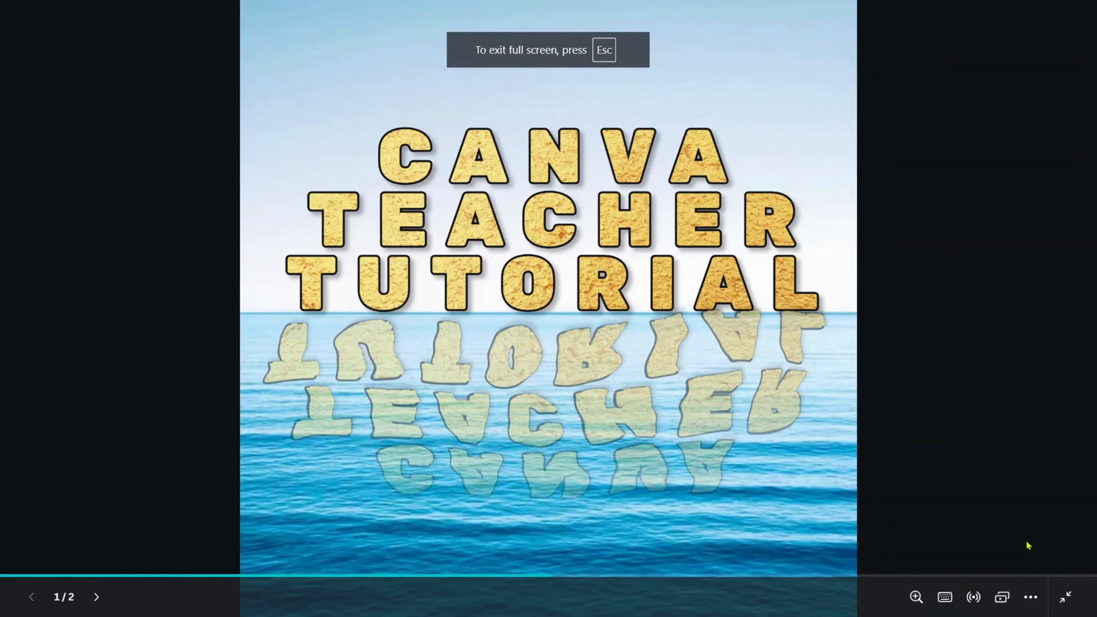
{"action": "left_click", "coordinate": [1028, 546]}
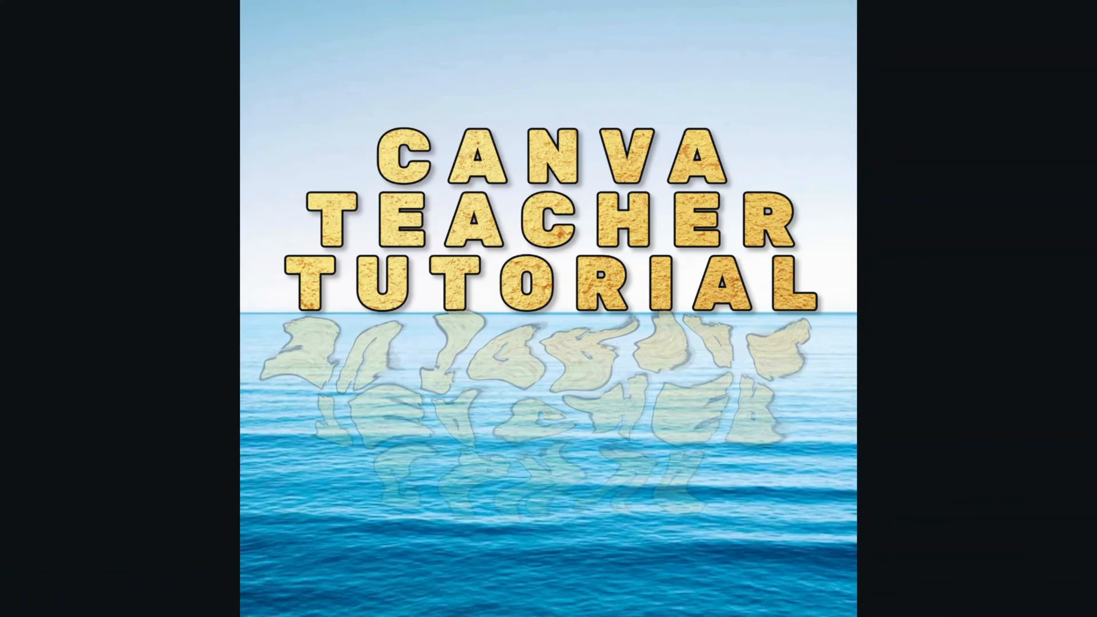